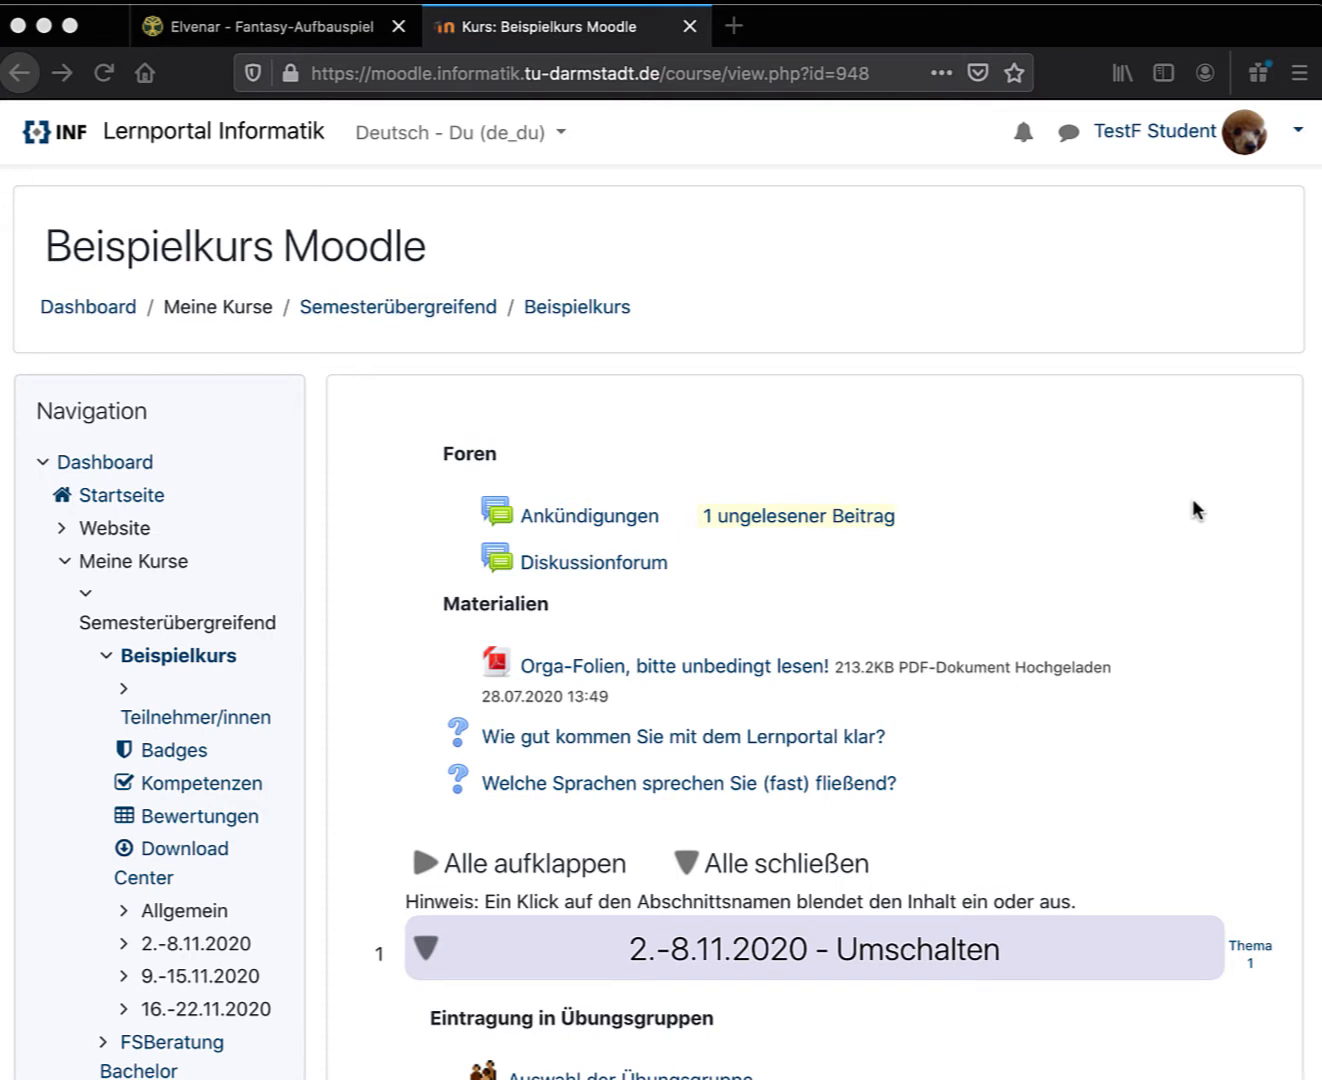
# Close the Elvenar tab and open the poll "Wie gut kommen Sie mit dem Lernportal klar?" in the Beispielkurs.
pyautogui.click(1060, 27)
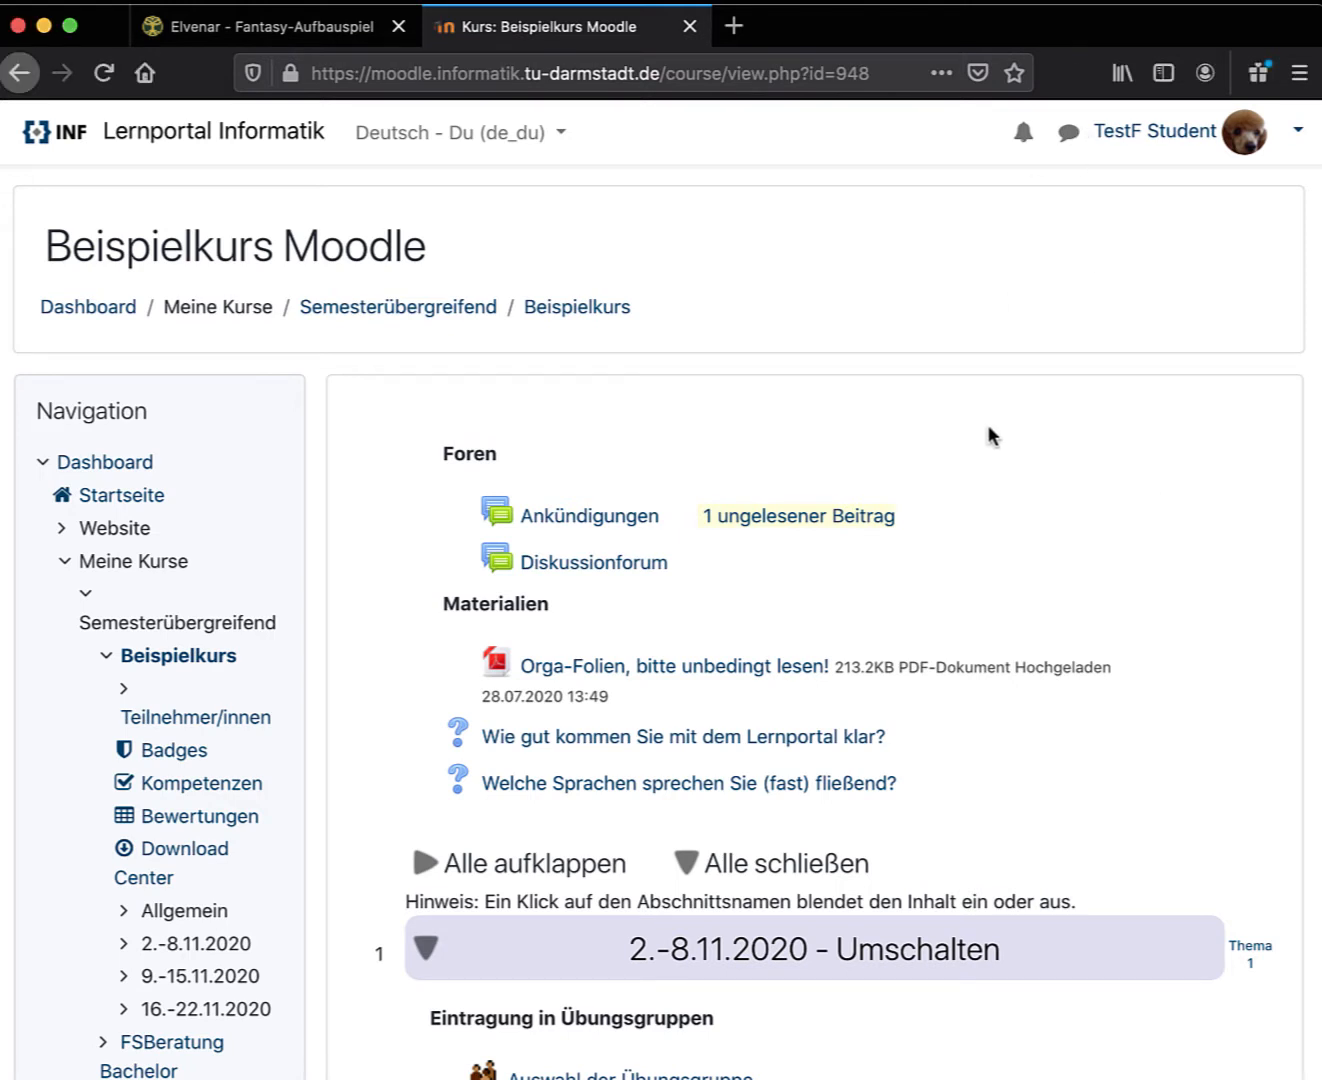
pyautogui.click(398, 26)
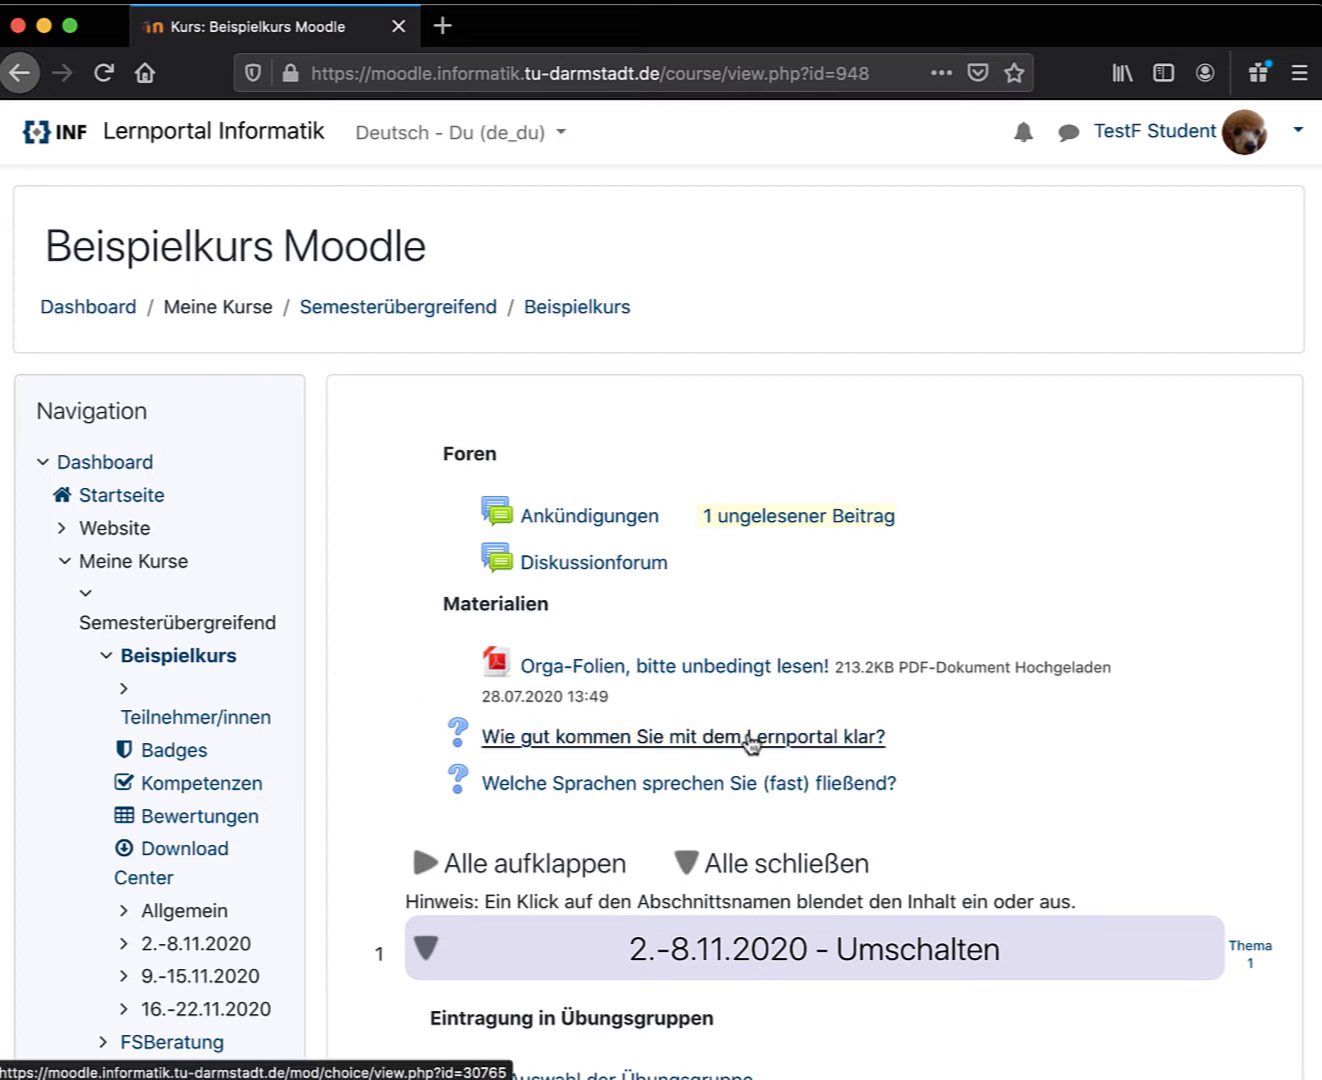
pyautogui.click(832, 742)
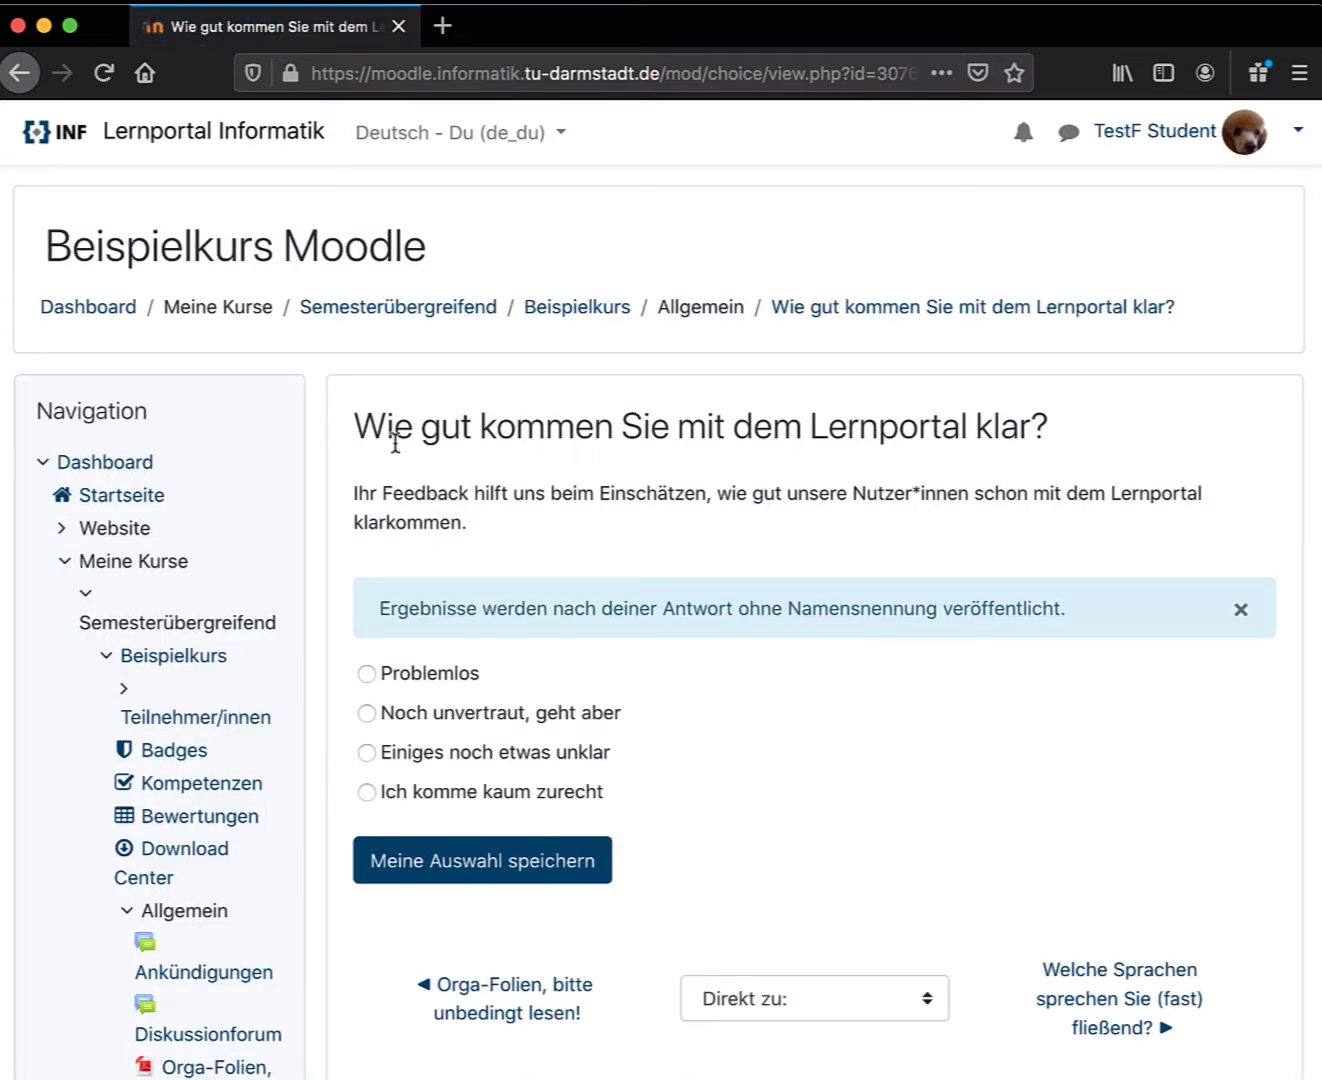
# Read the poll's introduction and anonymity notice, answer with "Noch unvertraut, geht aber", and save the choice.
pyautogui.moveTo(388, 435); pyautogui.dragTo(1170, 407)
pyautogui.moveTo(852, 490); pyautogui.dragTo(910, 513)
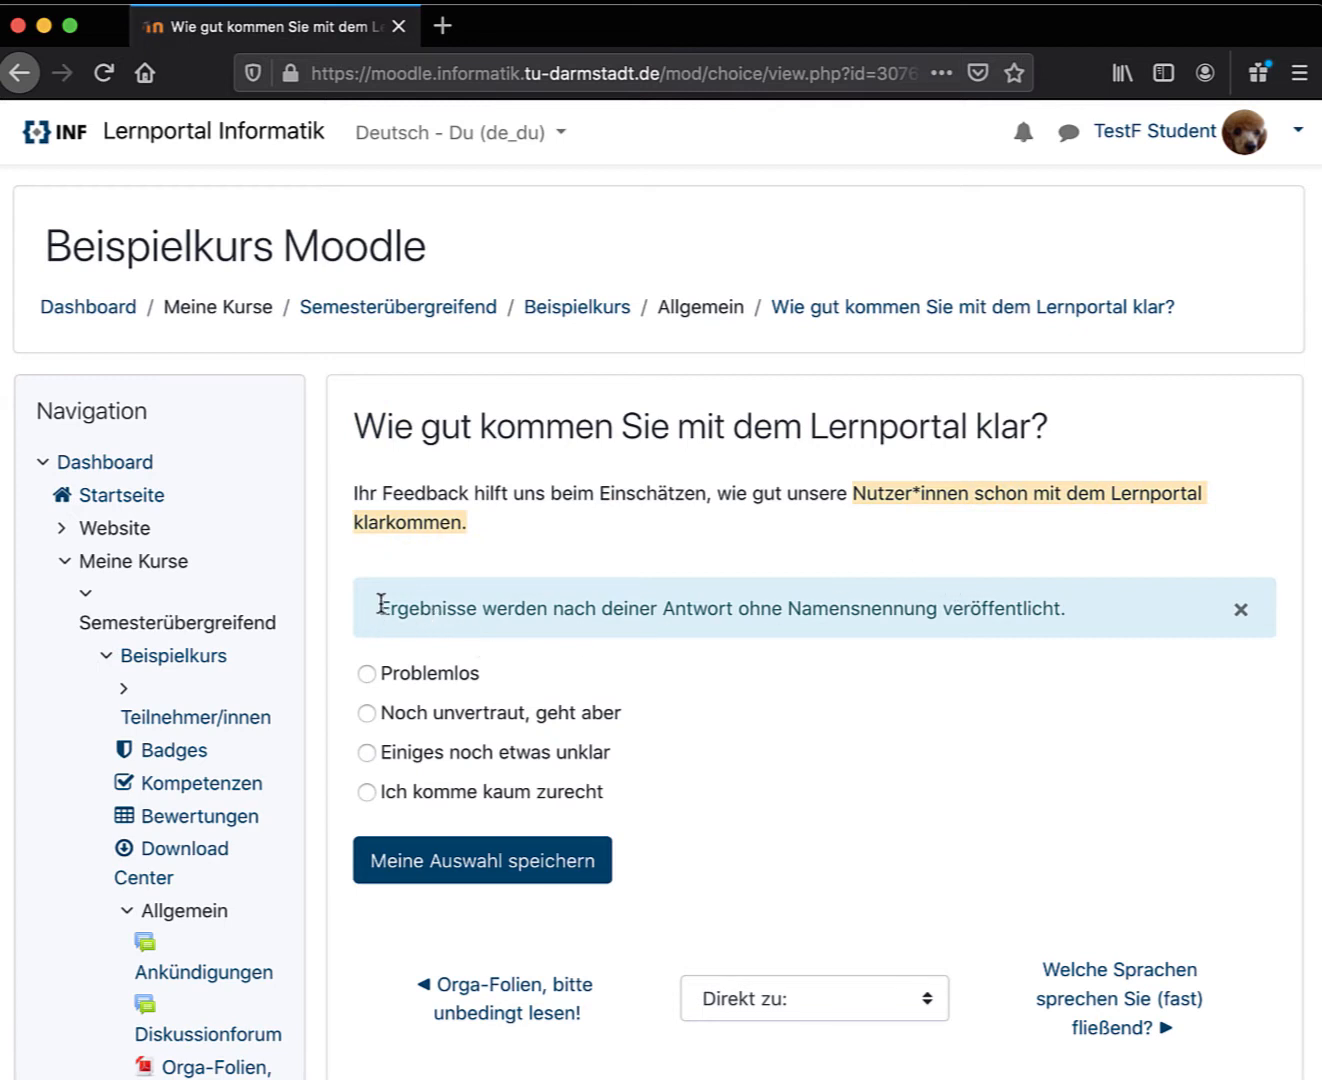
pyautogui.moveTo(376, 604); pyautogui.dragTo(1081, 599)
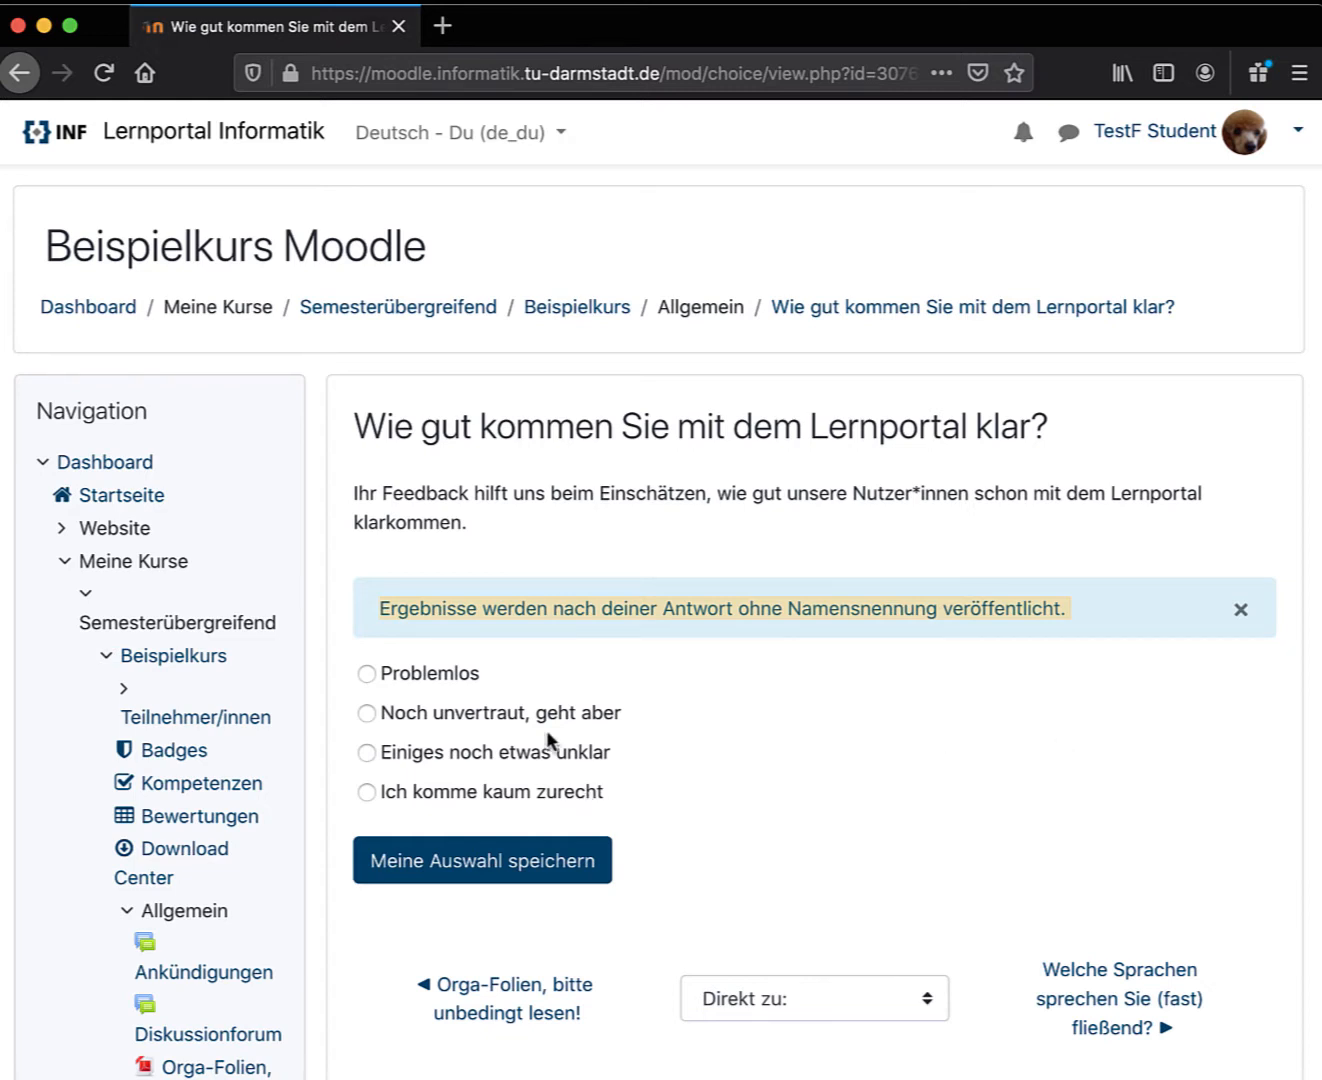
pyautogui.click(432, 716)
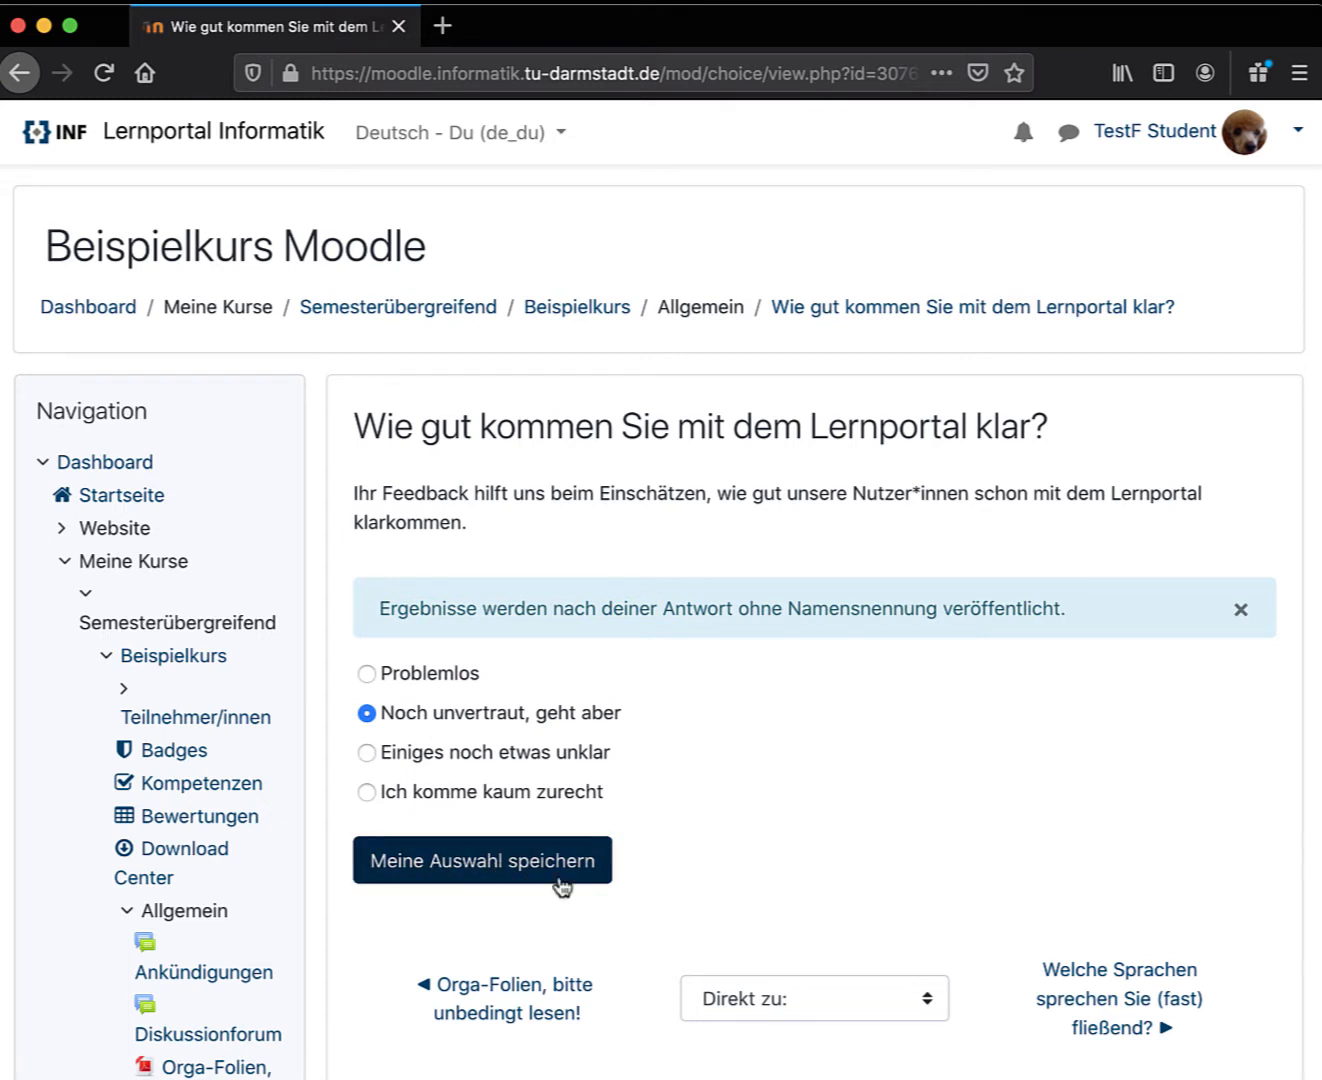
pyautogui.click(499, 875)
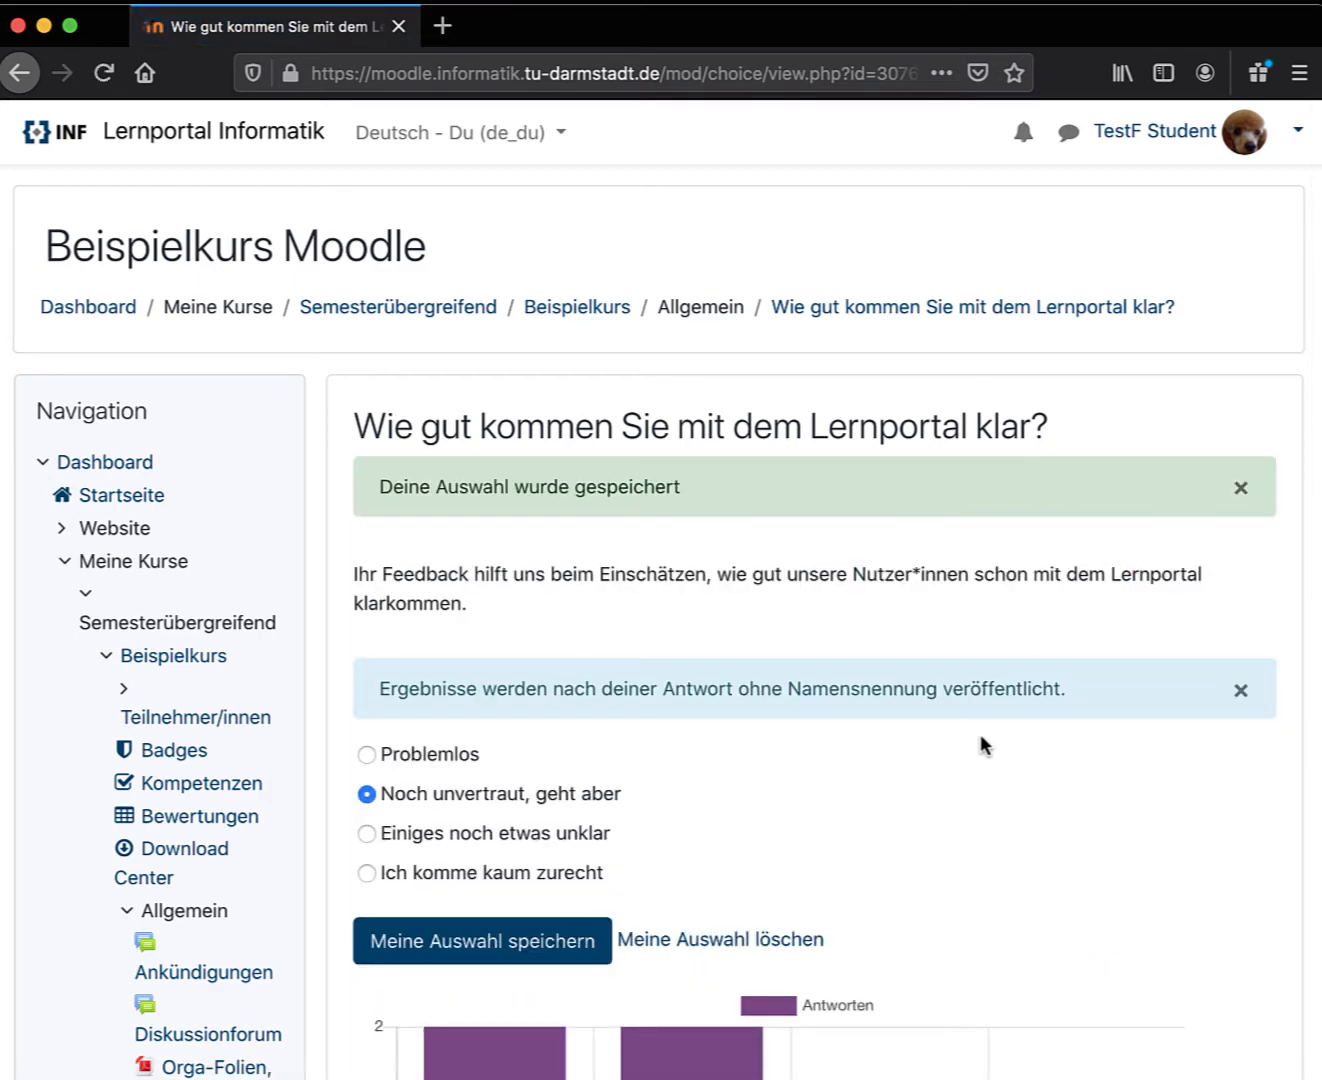
# Review the save notice, the results chart and the selected answer of the Lernportal poll.
pyautogui.scroll(-3, 981, 737)
pyautogui.scroll(1, 981, 737)
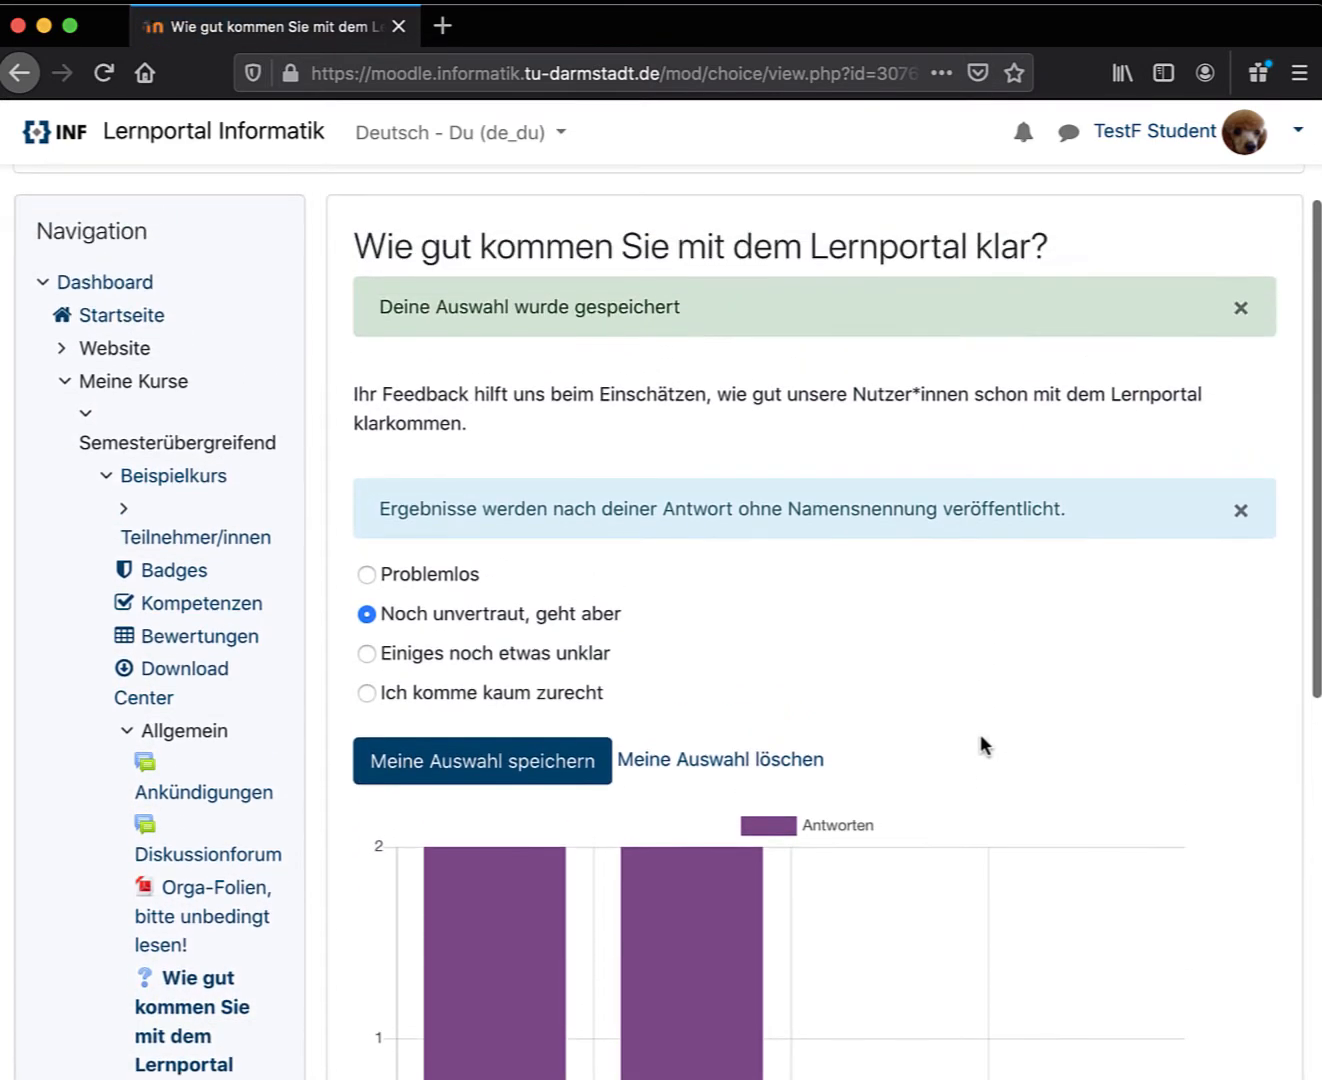
pyautogui.moveTo(372, 307); pyautogui.dragTo(690, 308)
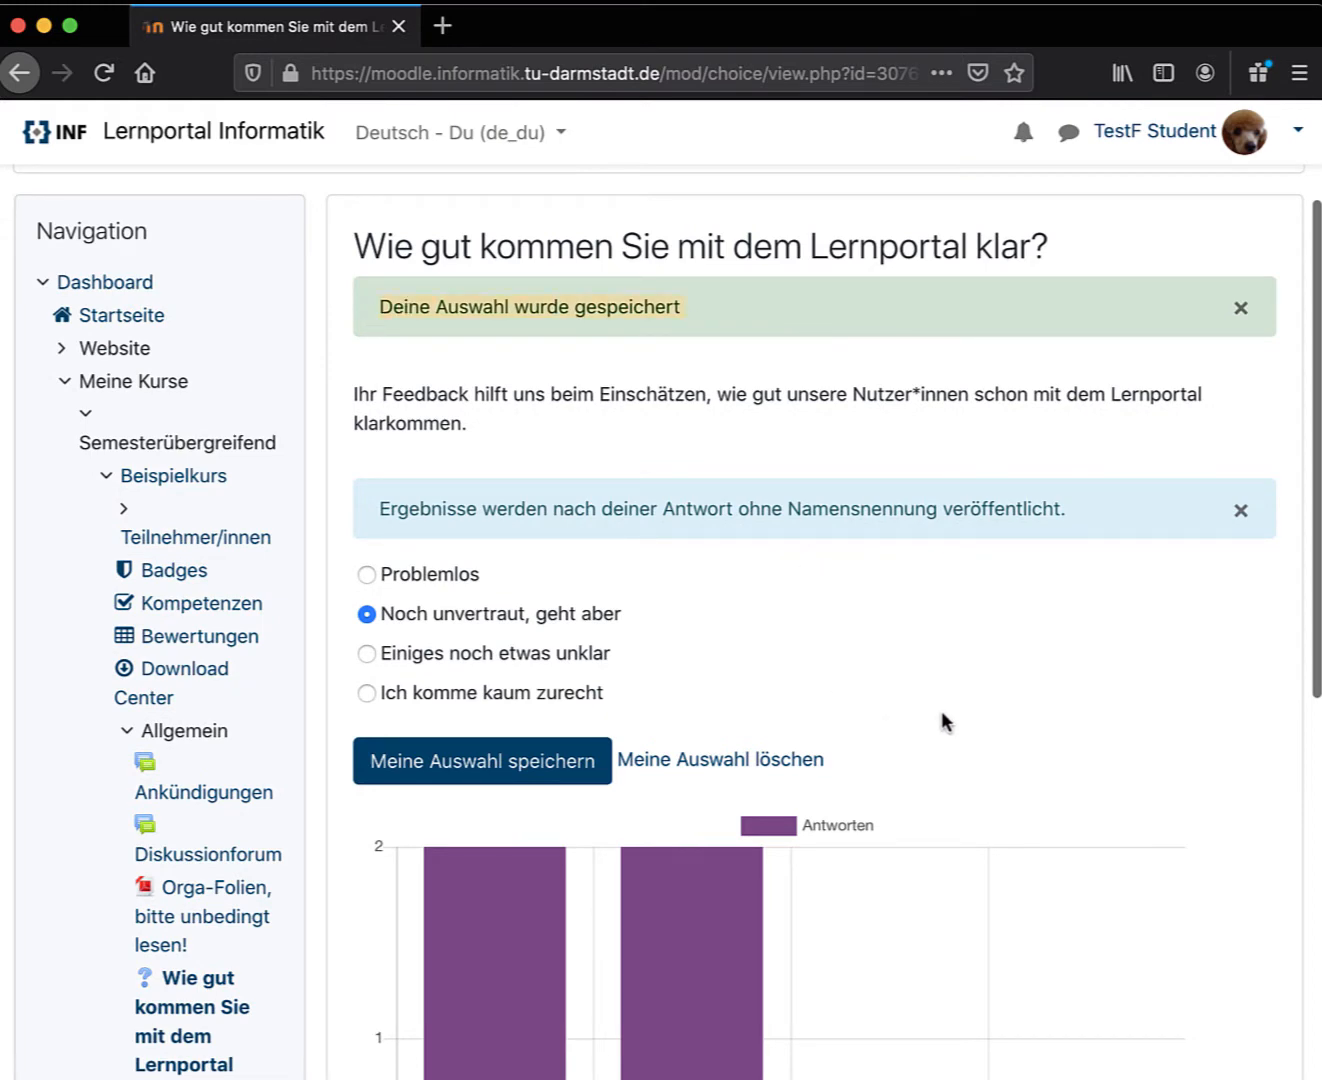
pyautogui.scroll(-10, 941, 709)
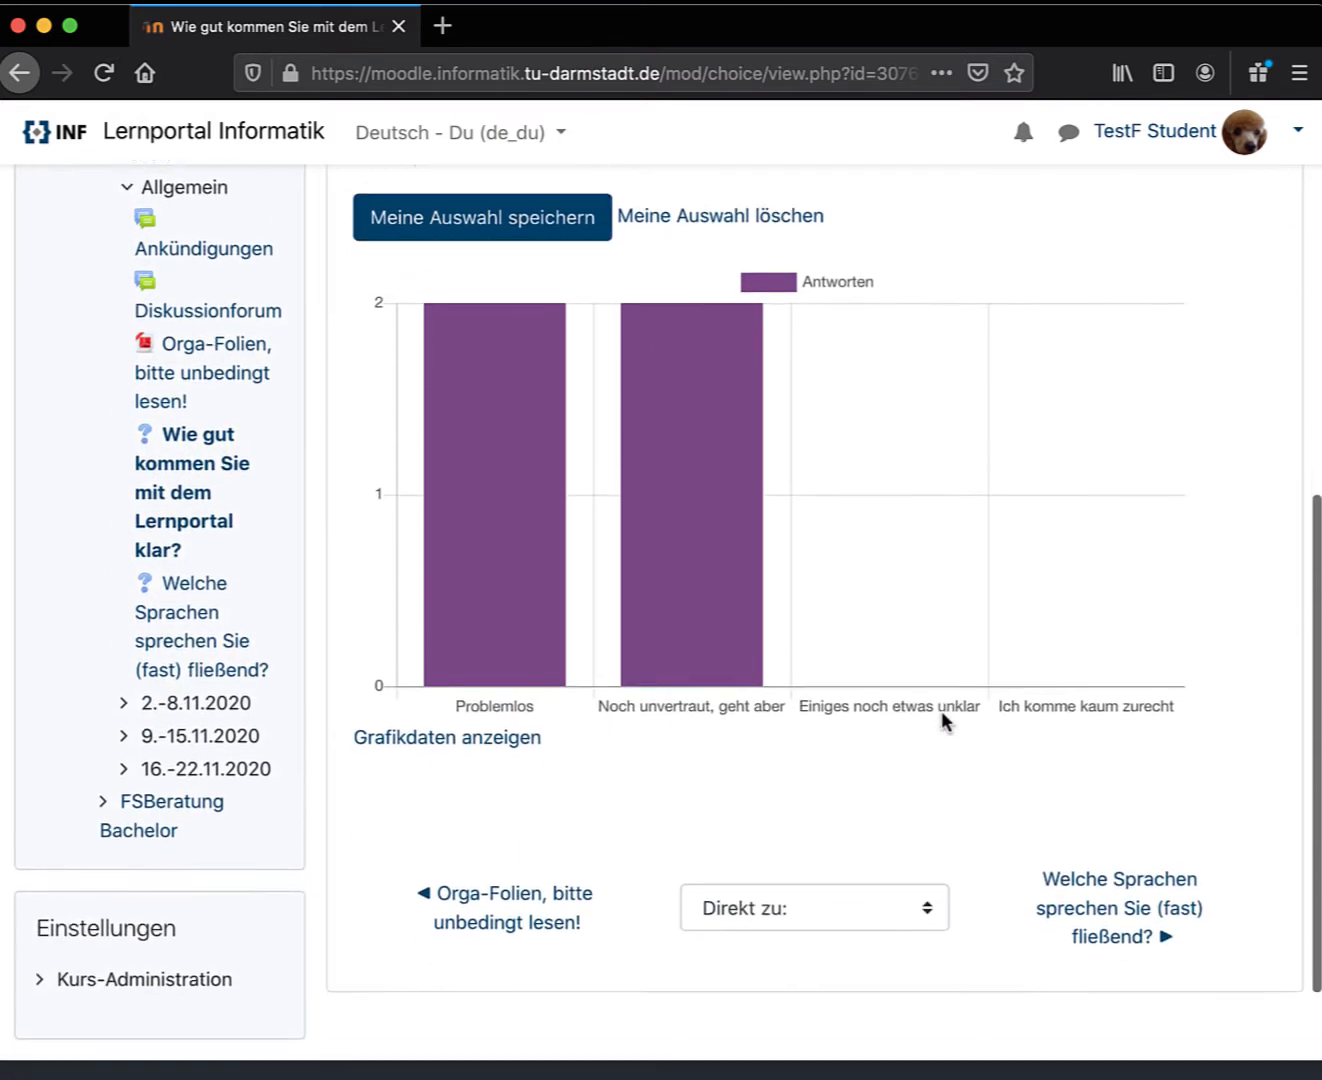
pyautogui.scroll(5, 941, 709)
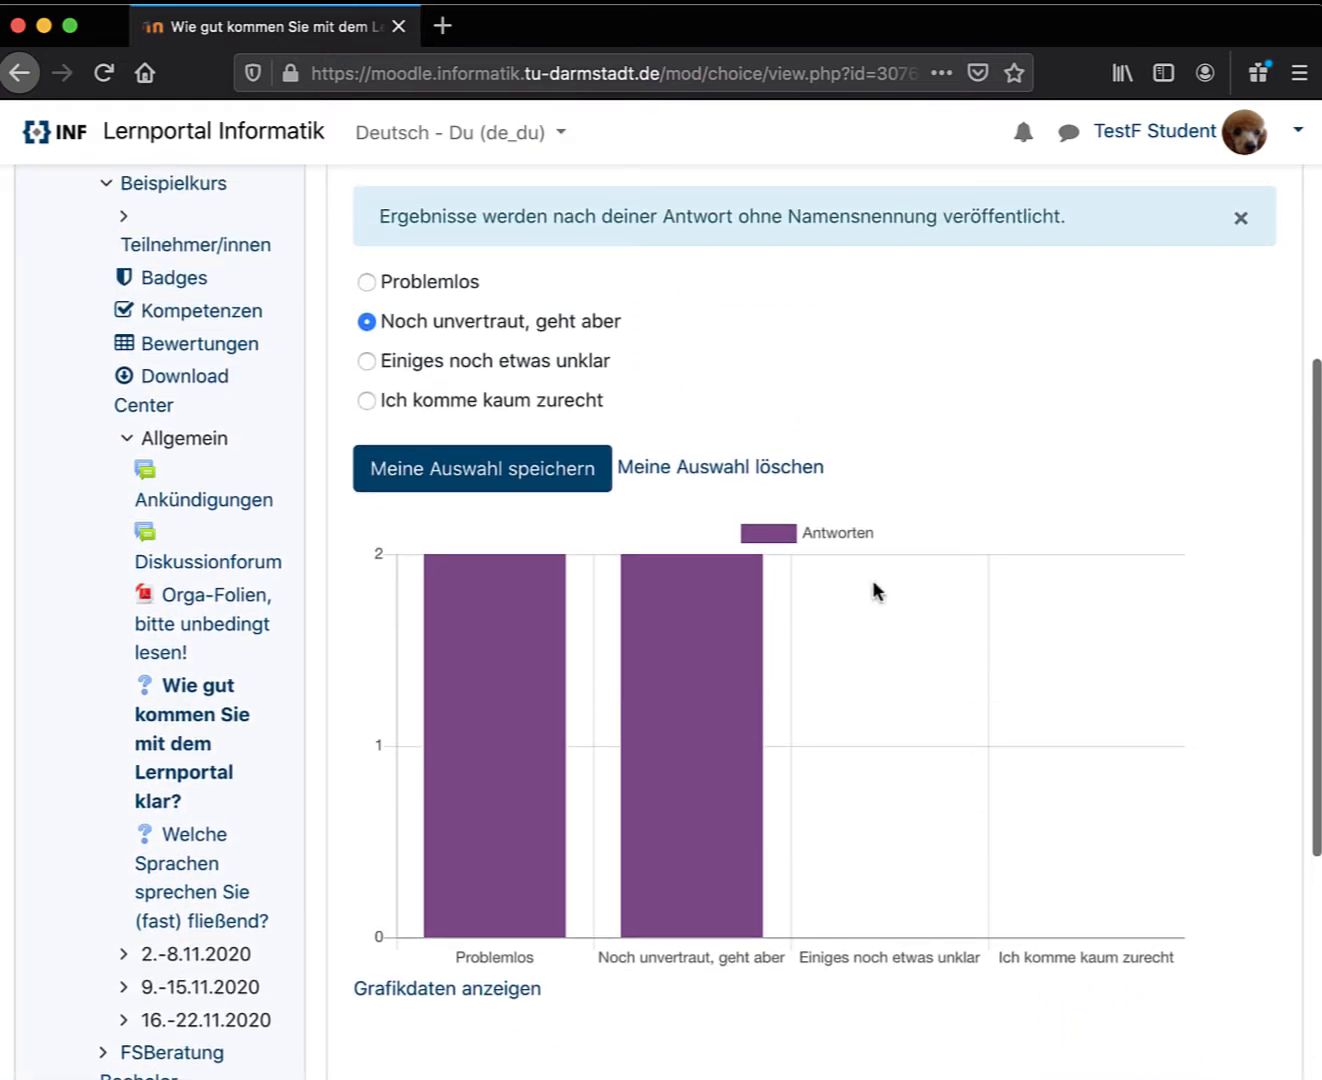
pyautogui.moveTo(622, 324); pyautogui.dragTo(340, 332)
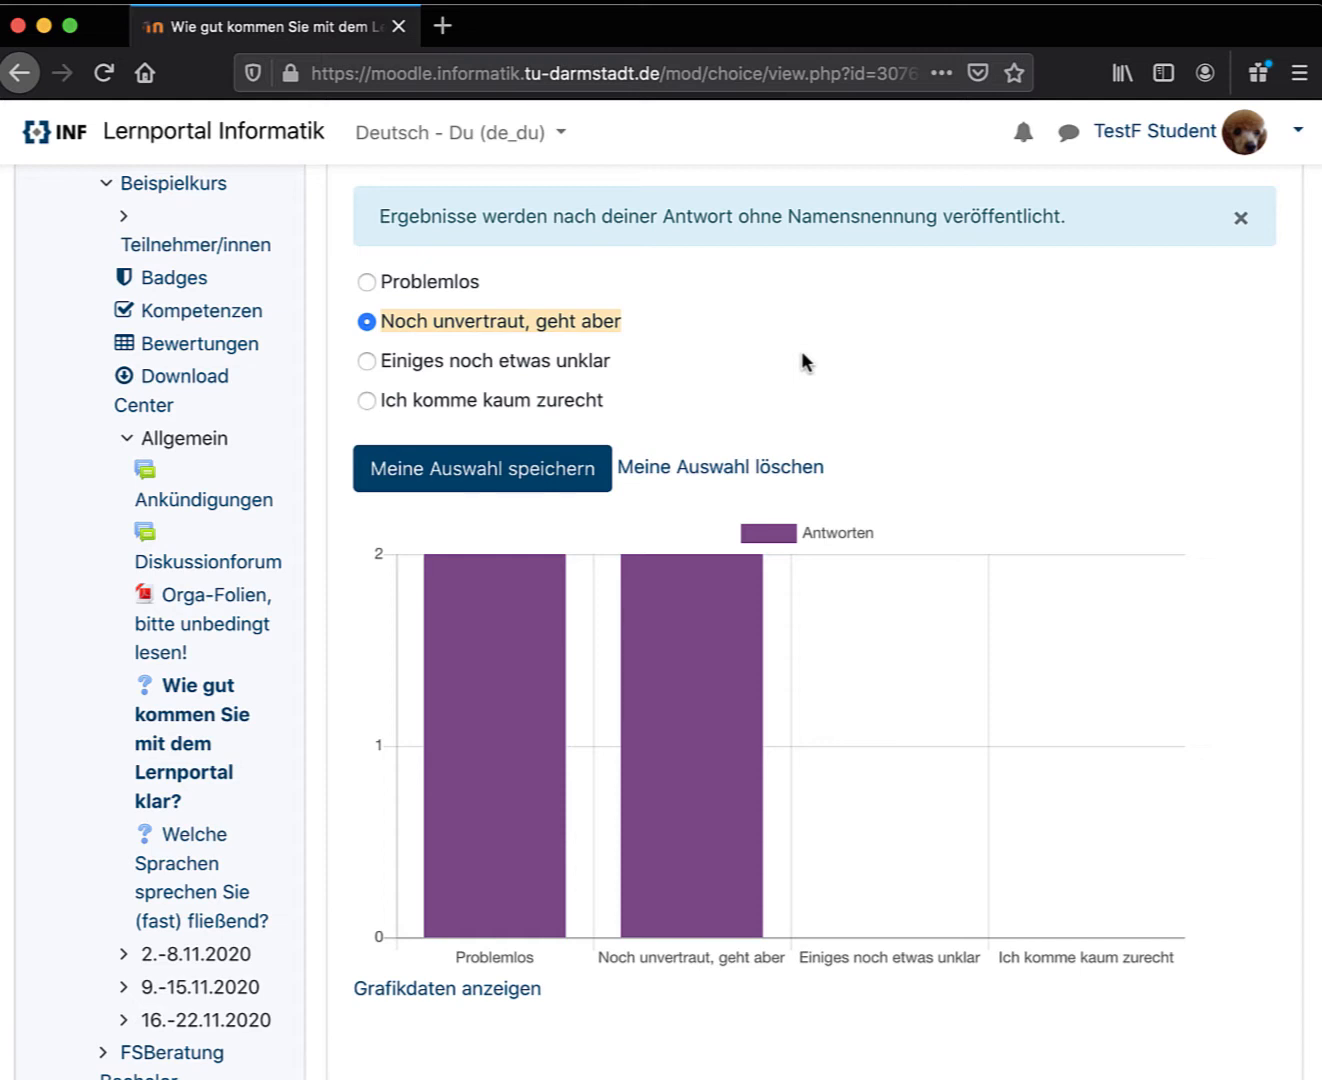
# Change the poll answer to "Ich komme kaum zurecht", save the choice and check the updated results chart.
pyautogui.click(366, 402)
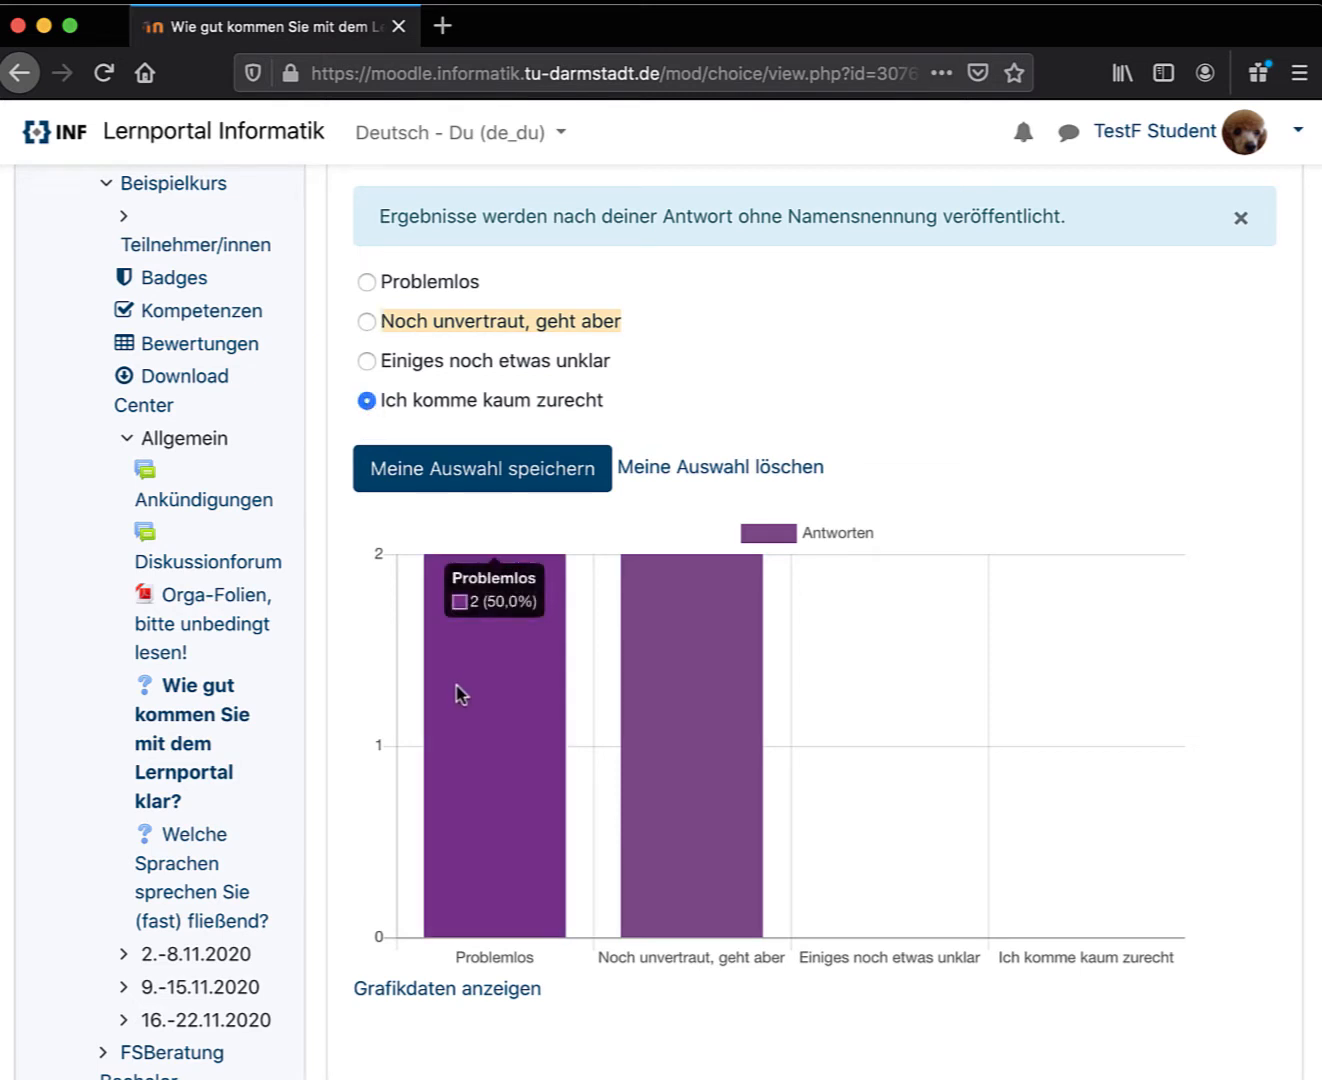
pyautogui.click(528, 478)
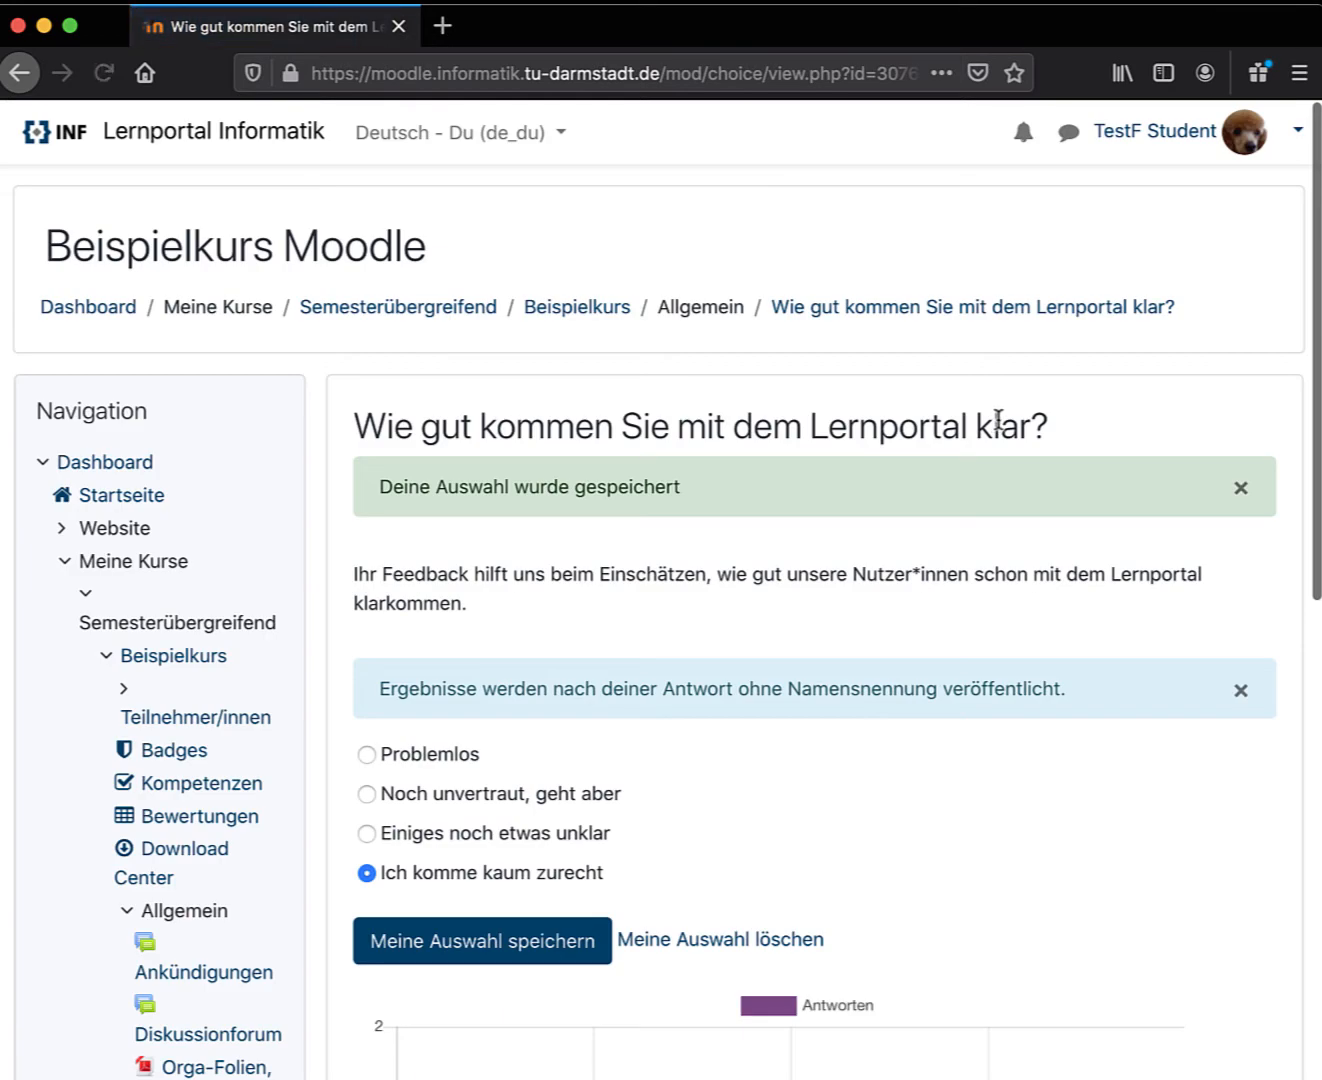
pyautogui.scroll(-6, 998, 421)
pyautogui.moveTo(726, 537)
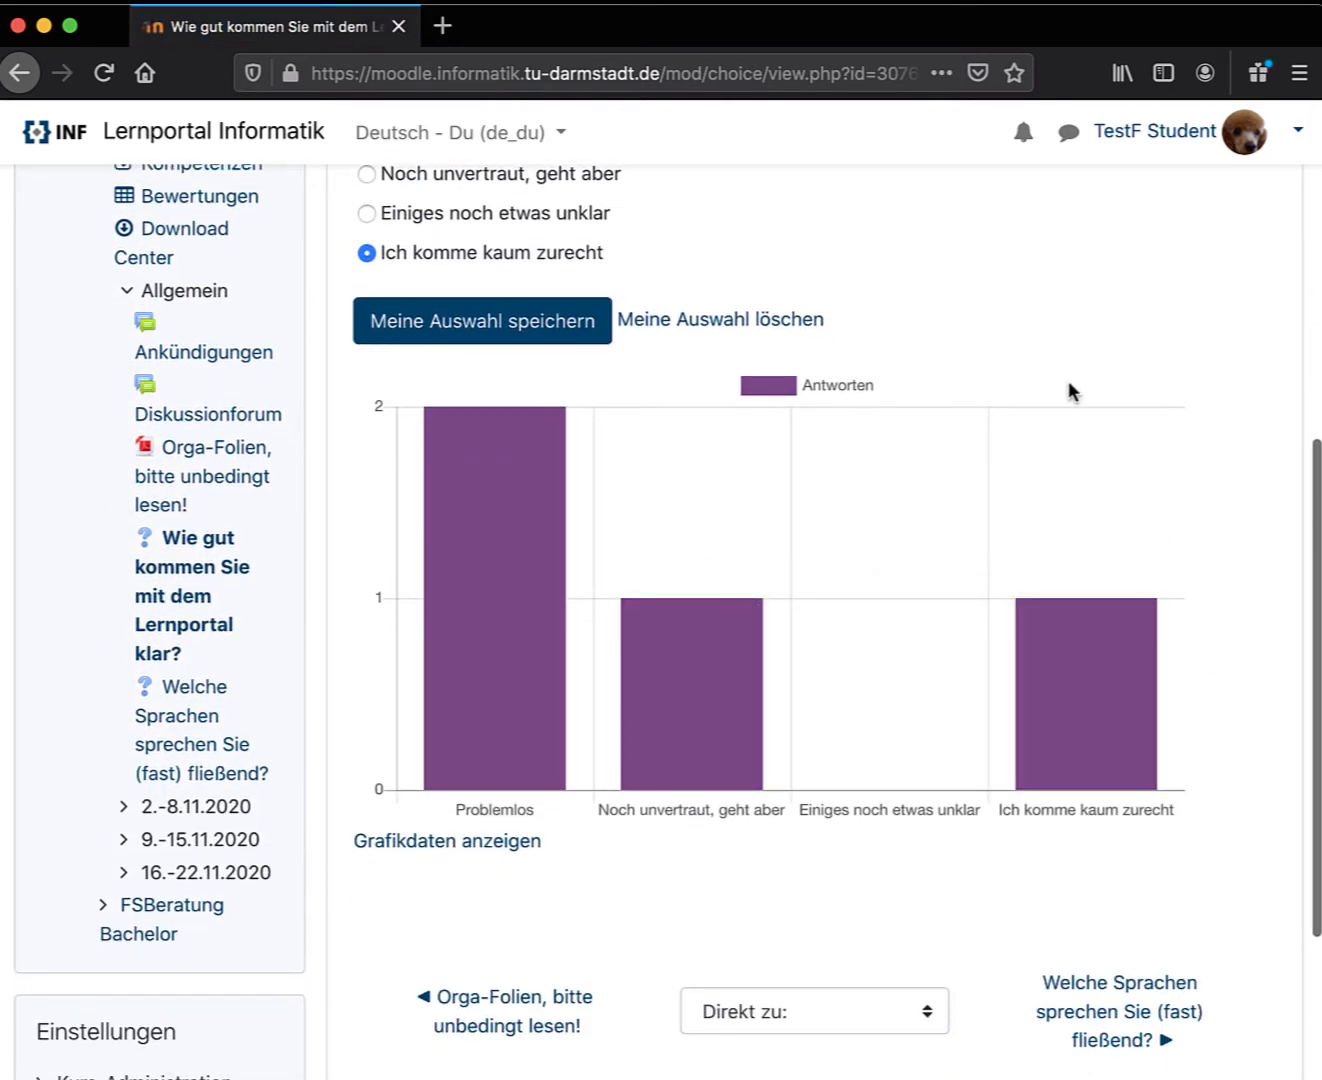
pyautogui.scroll(3, 1068, 380)
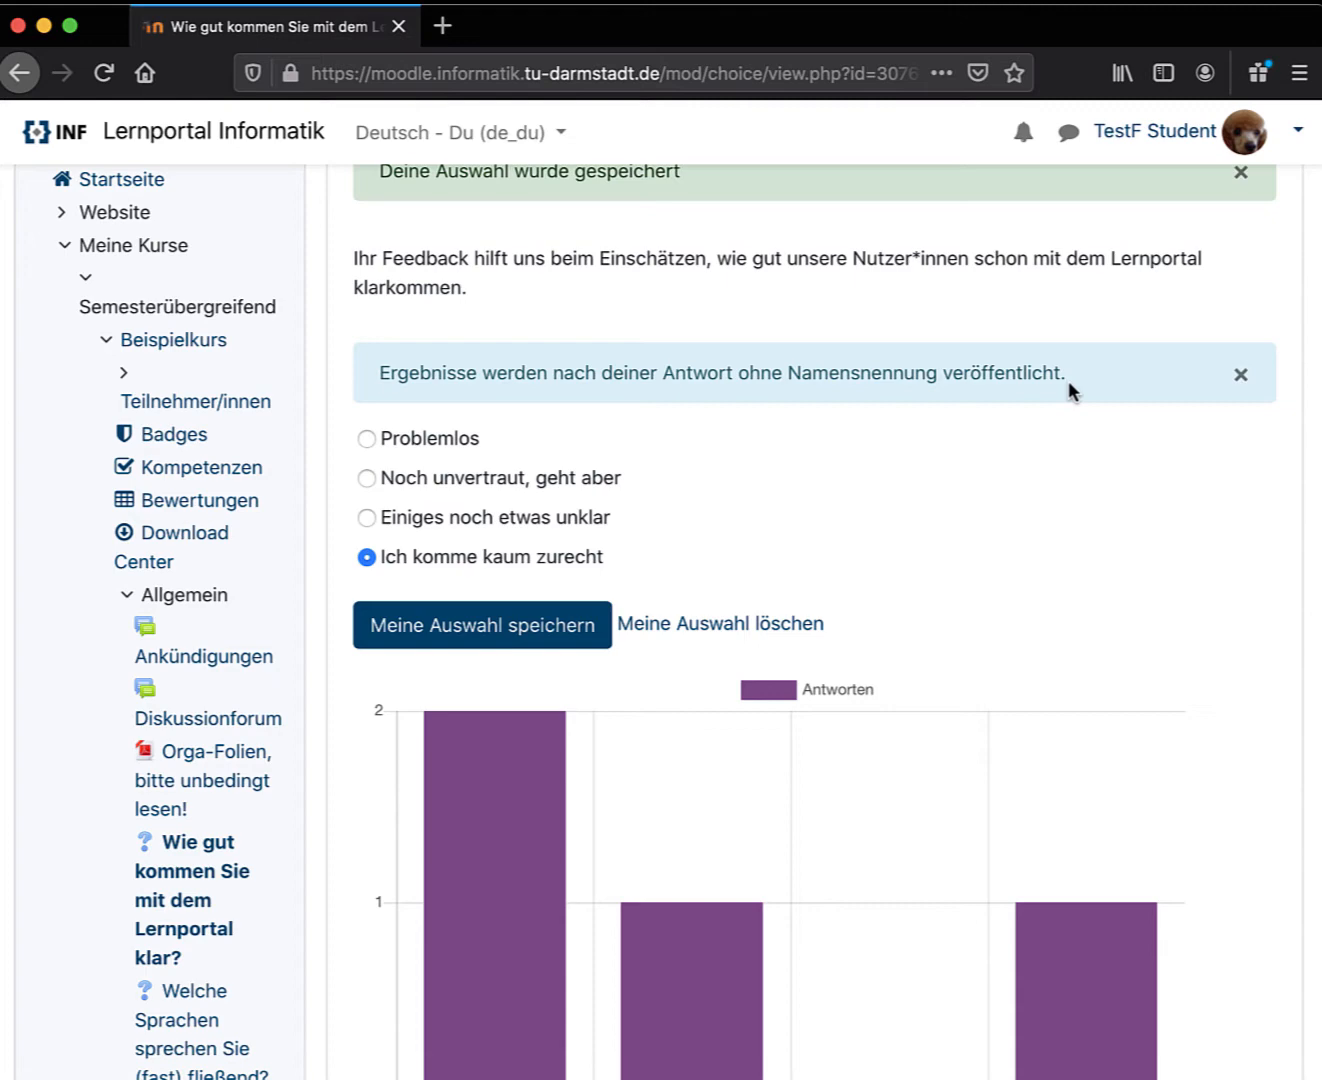
pyautogui.scroll(-5, 1018, 461)
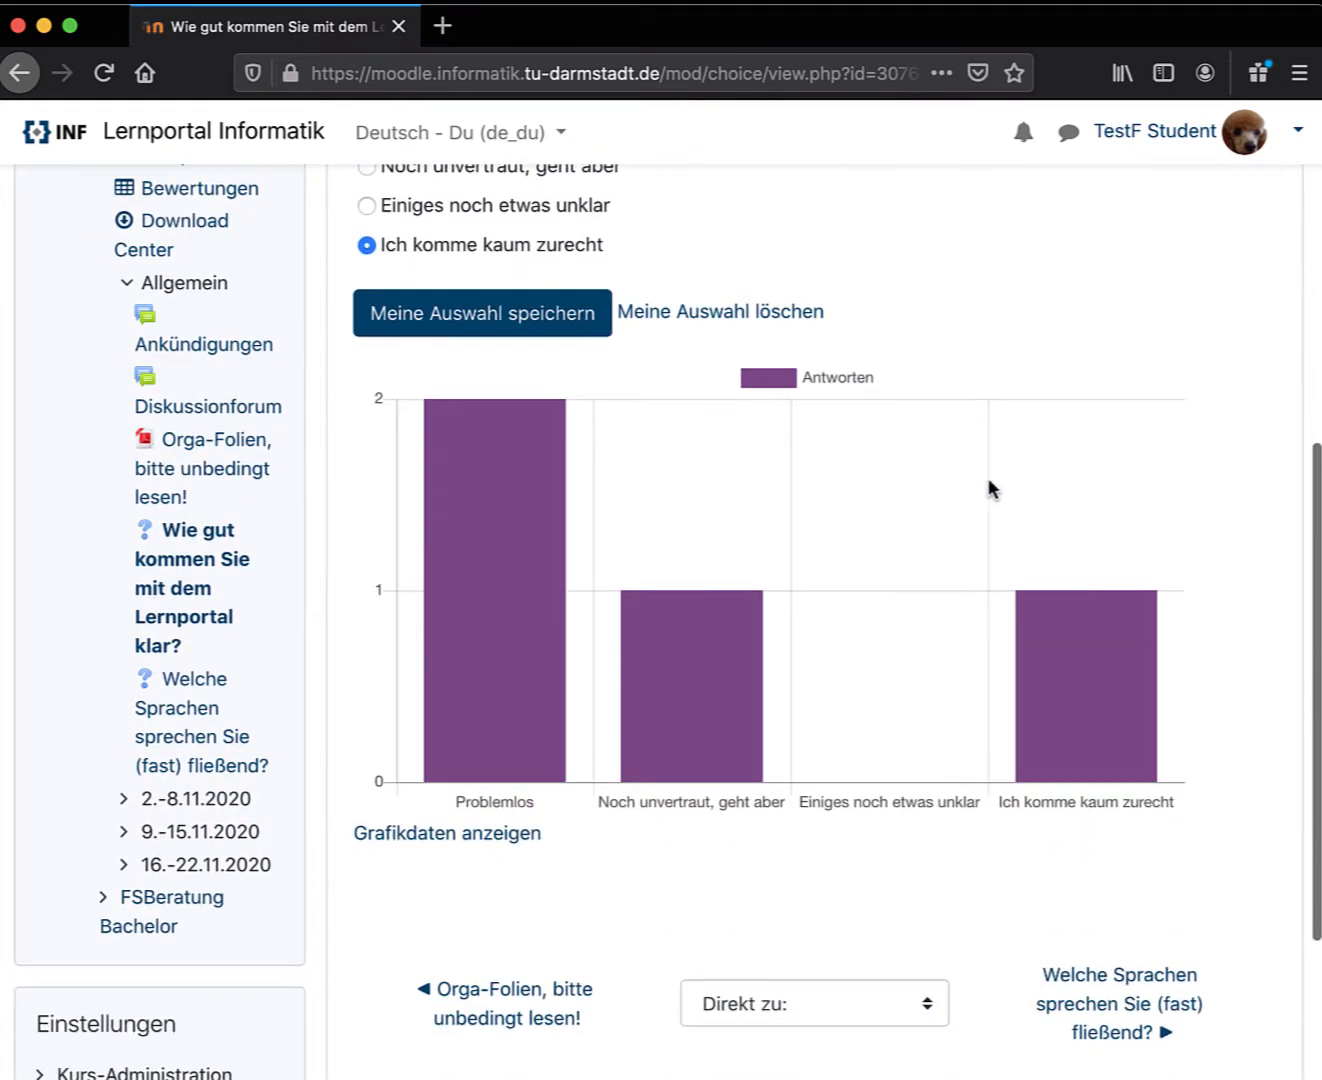
# Show the chart data of the Lernportal poll and compare the answers per option with the bars.
pyautogui.click(417, 846)
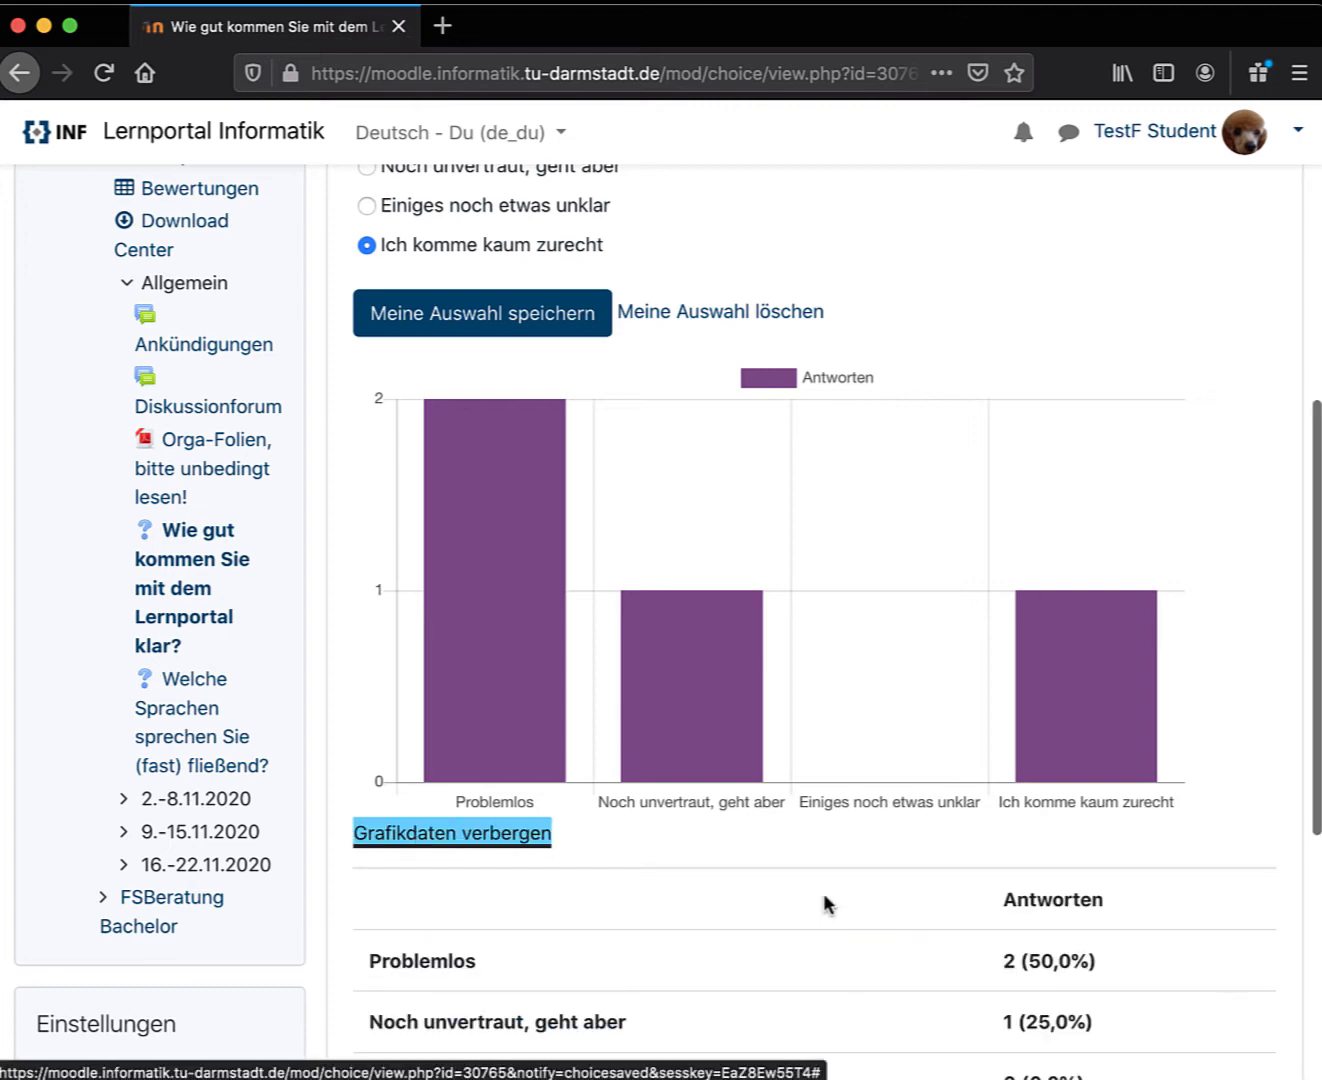
pyautogui.scroll(-5, 825, 902)
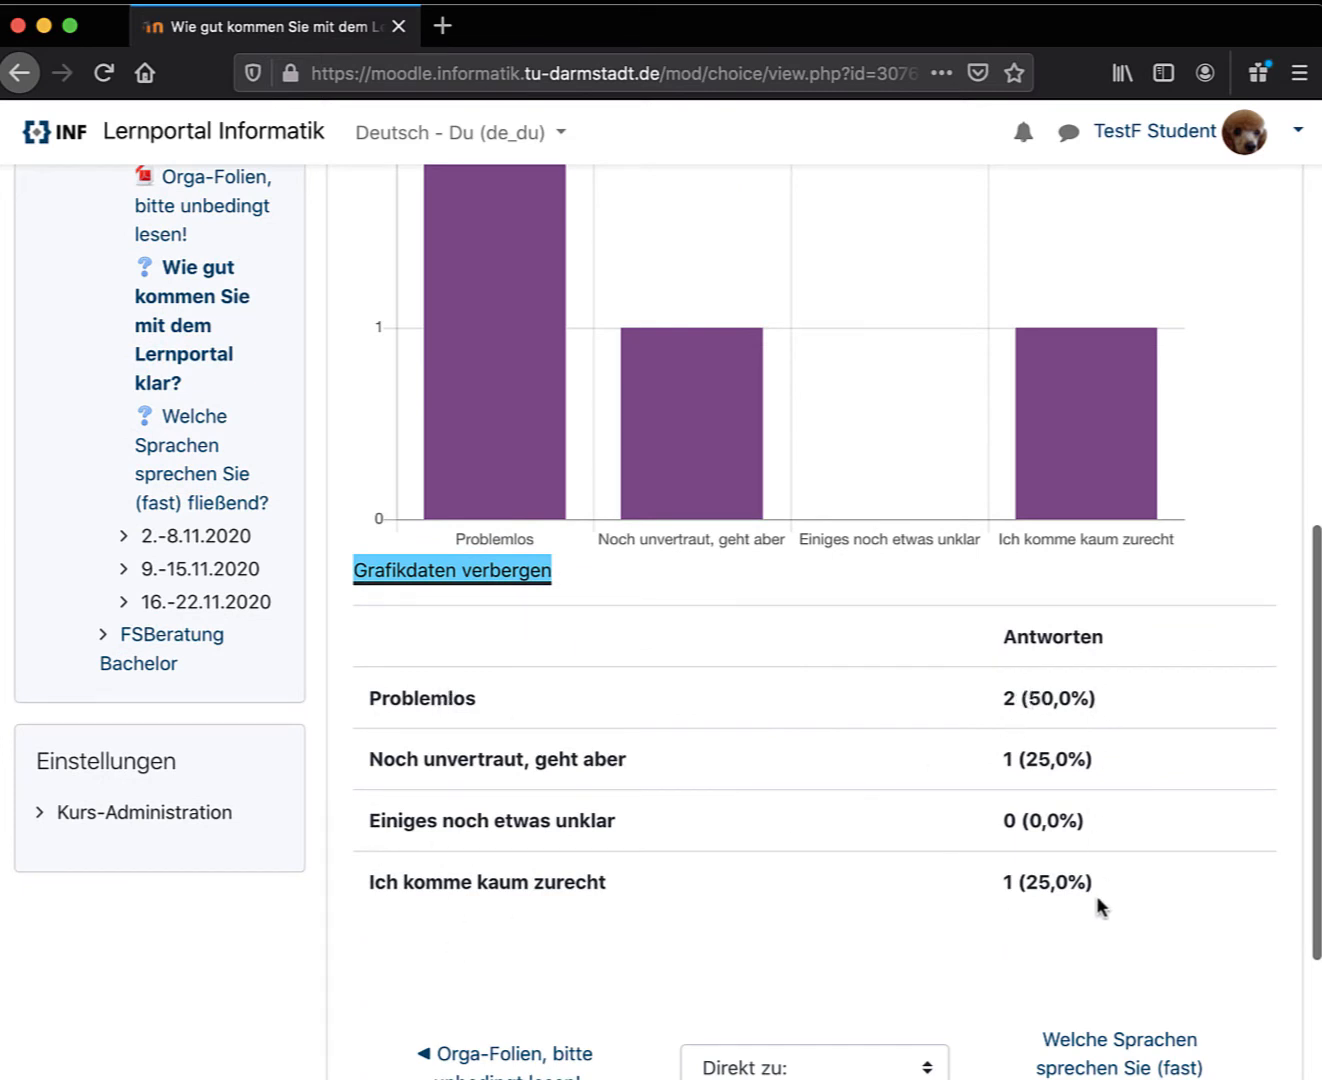
pyautogui.scroll(3, 743, 700)
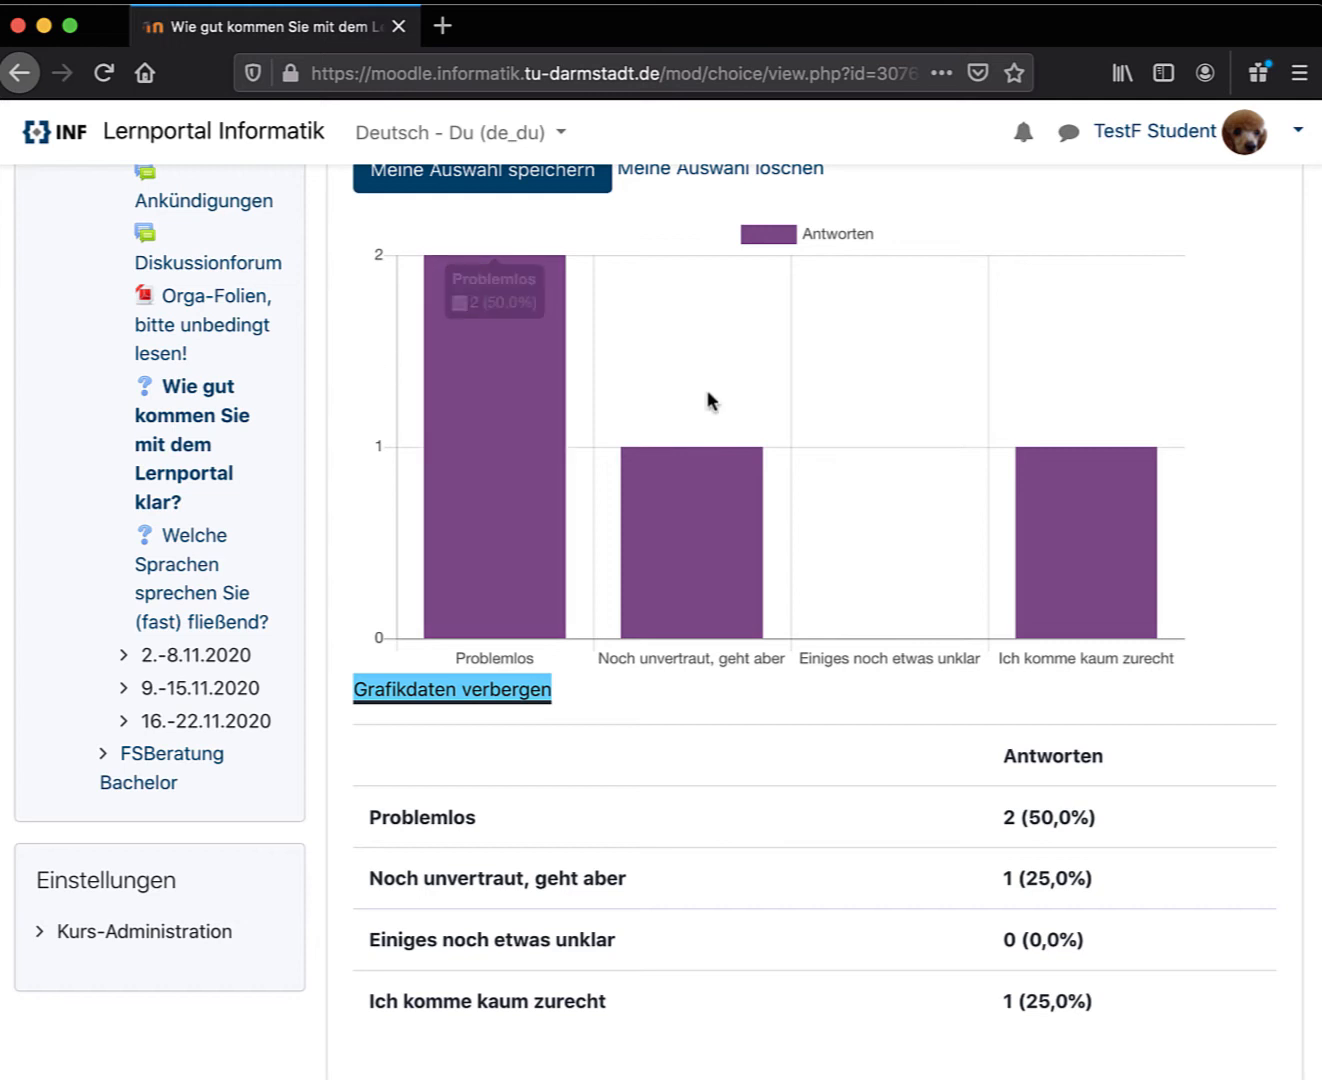
pyautogui.moveTo(994, 455)
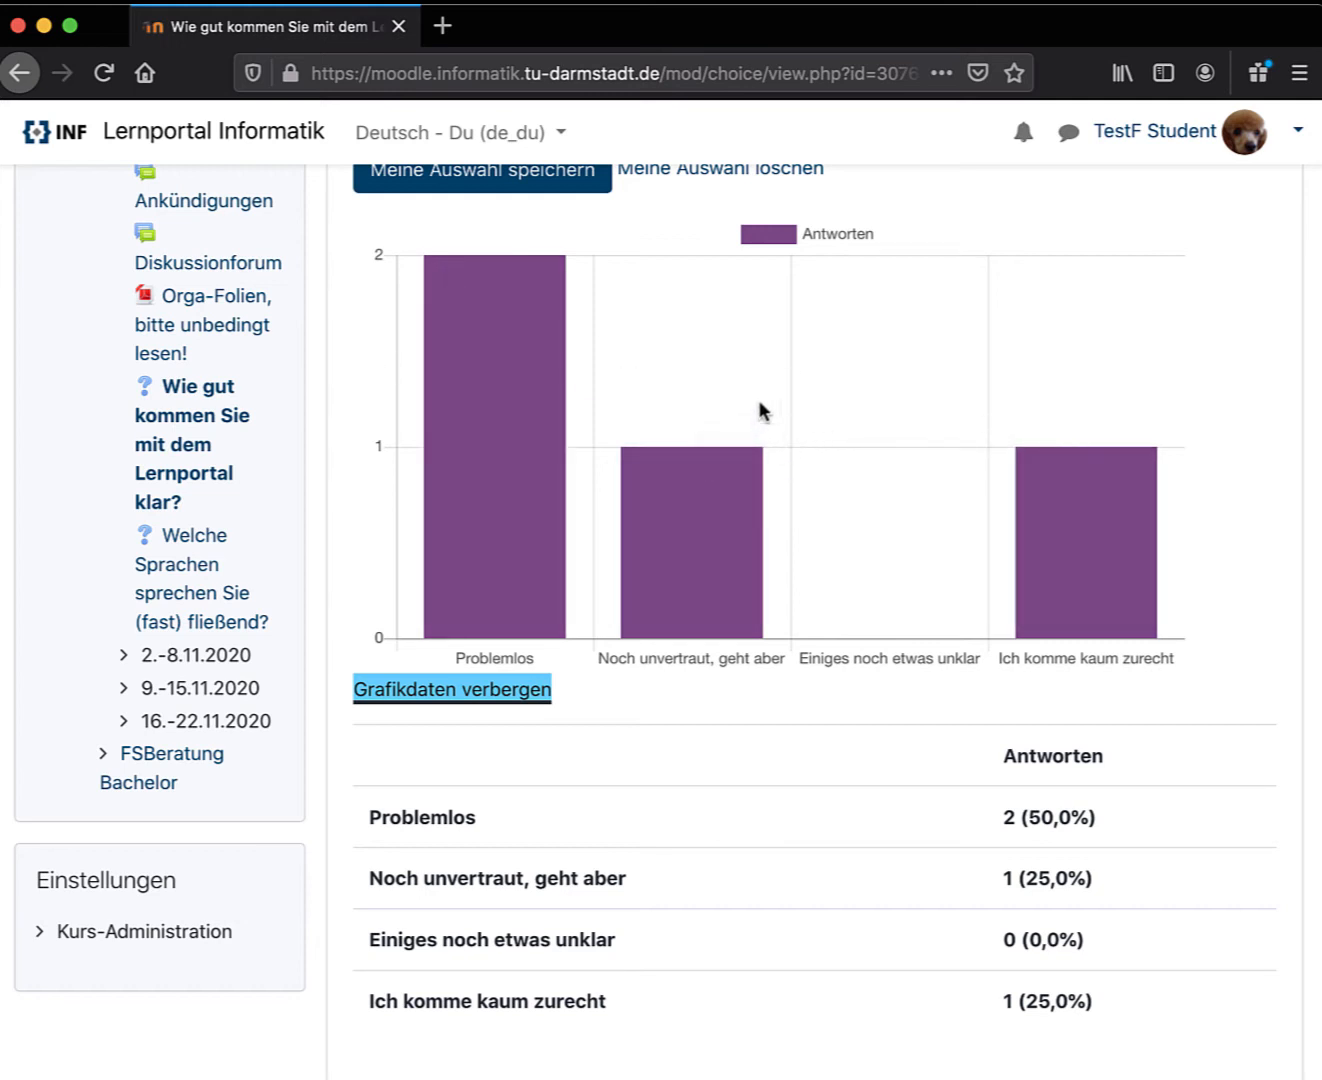
pyautogui.moveTo(690, 472)
pyautogui.scroll(5, 1035, 658)
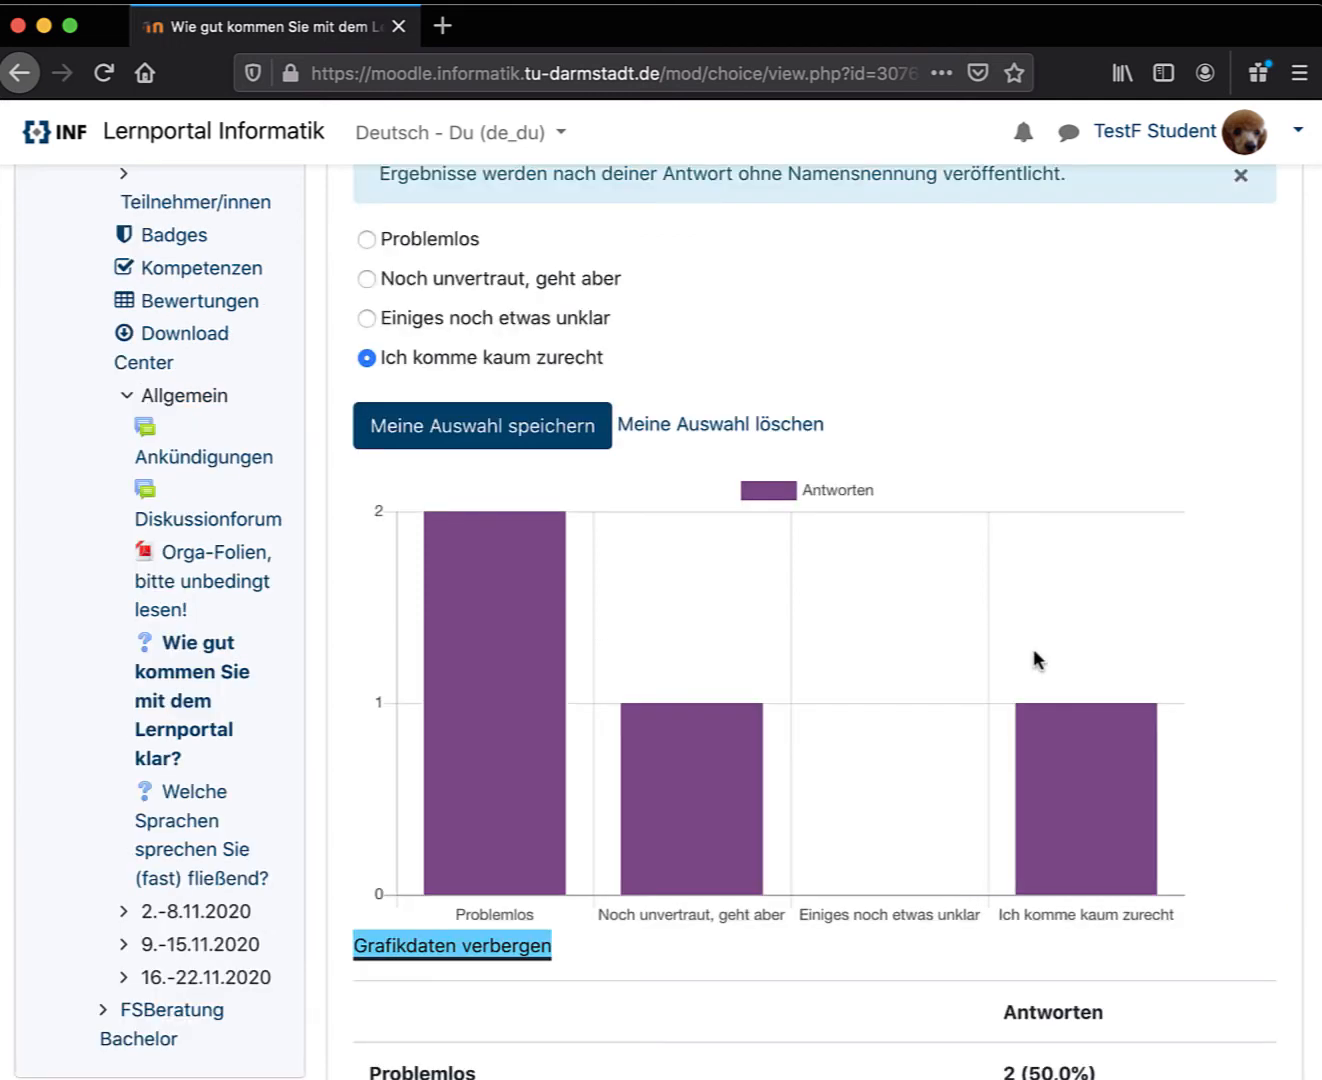
pyautogui.scroll(4, 1033, 658)
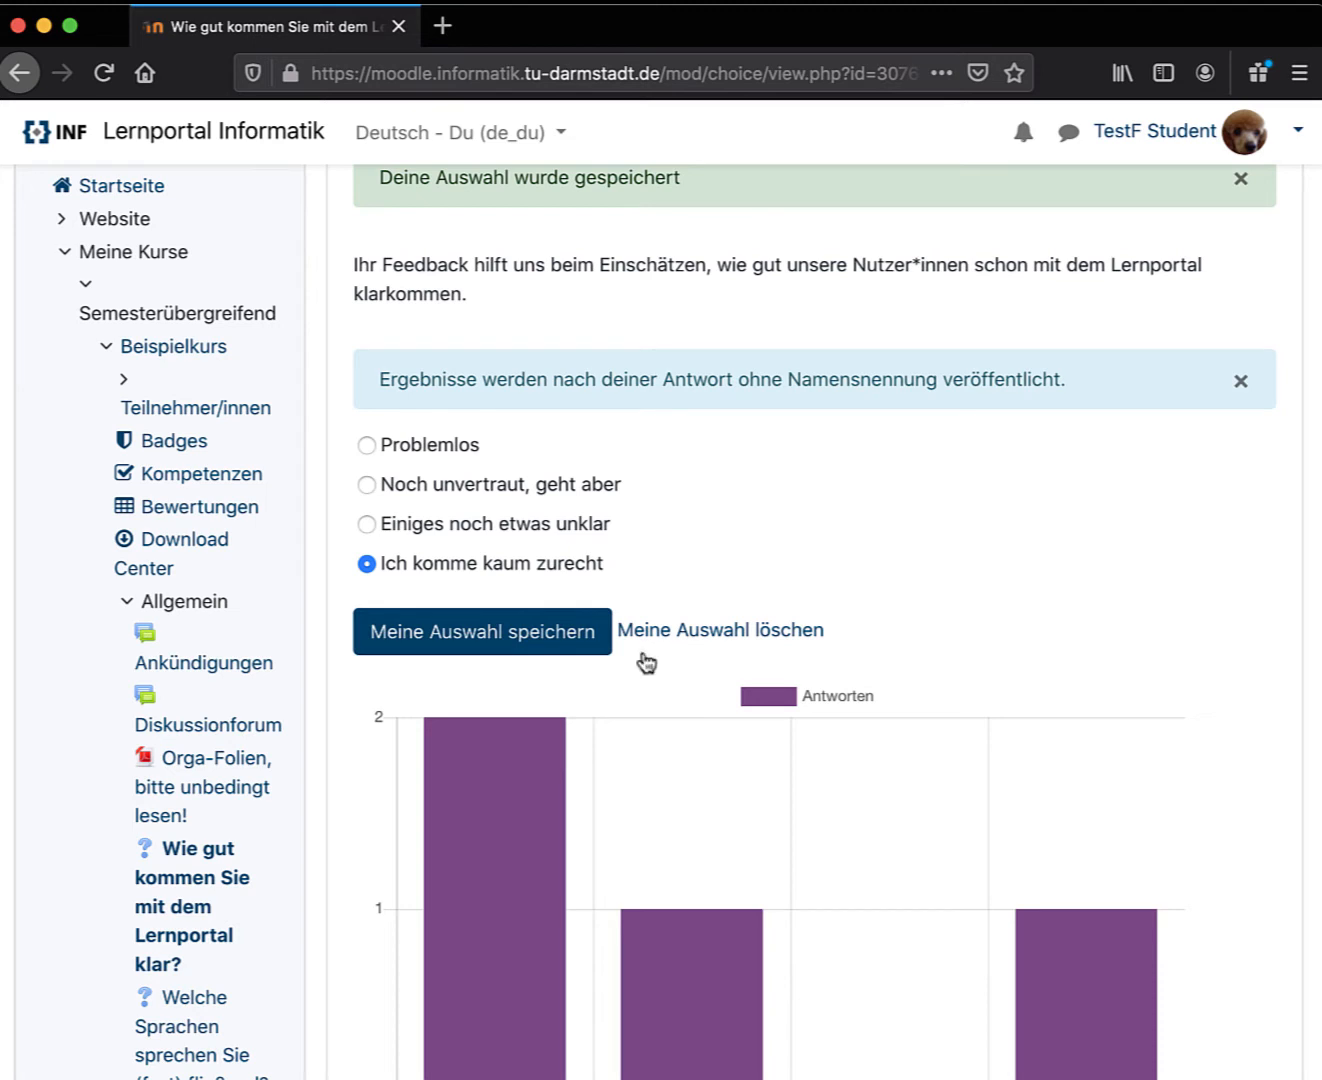
# Open the other poll of the course, "Welche Sprachen sprechen Sie (fast) fließend?".
pyautogui.scroll(-3, 149, 1000)
pyautogui.scroll(-4, 792, 785)
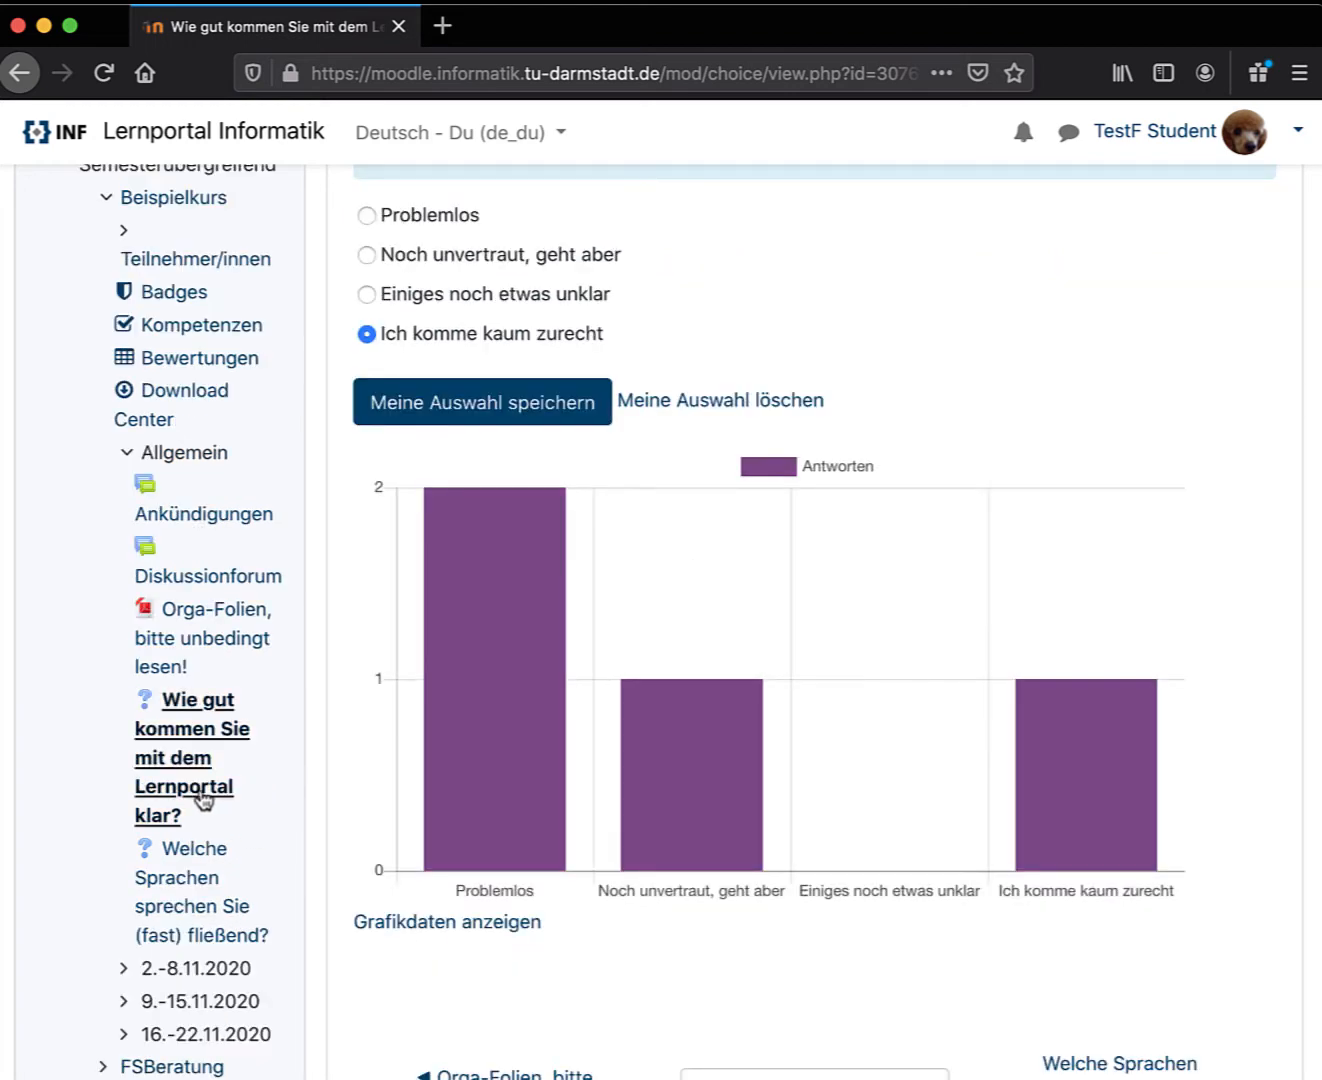
pyautogui.scroll(-1, 176, 893)
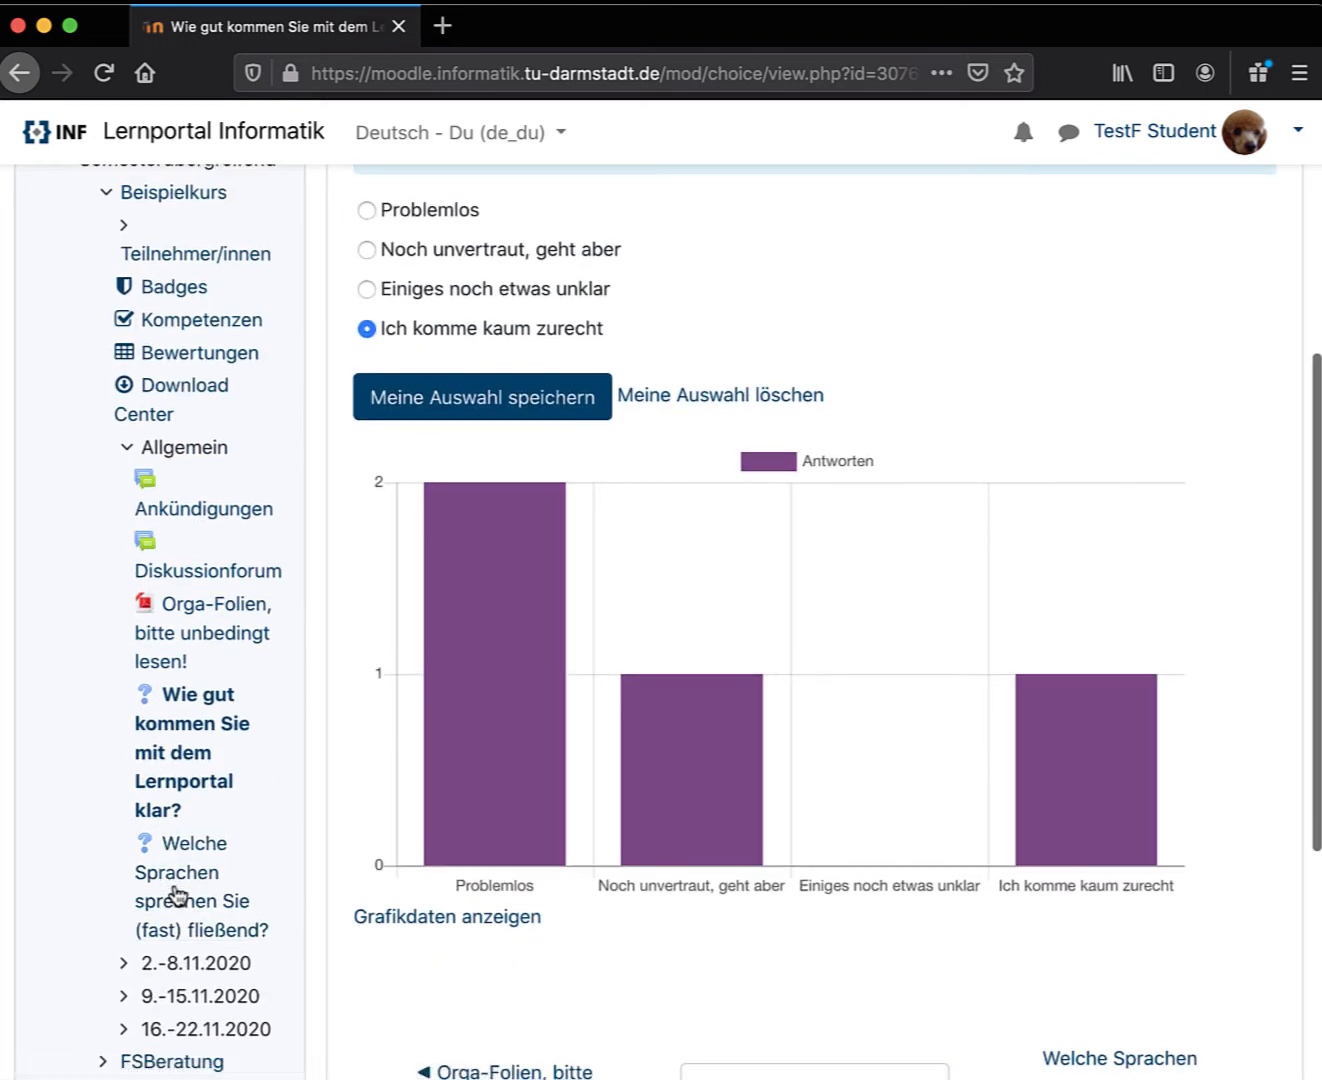
pyautogui.scroll(1, 176, 891)
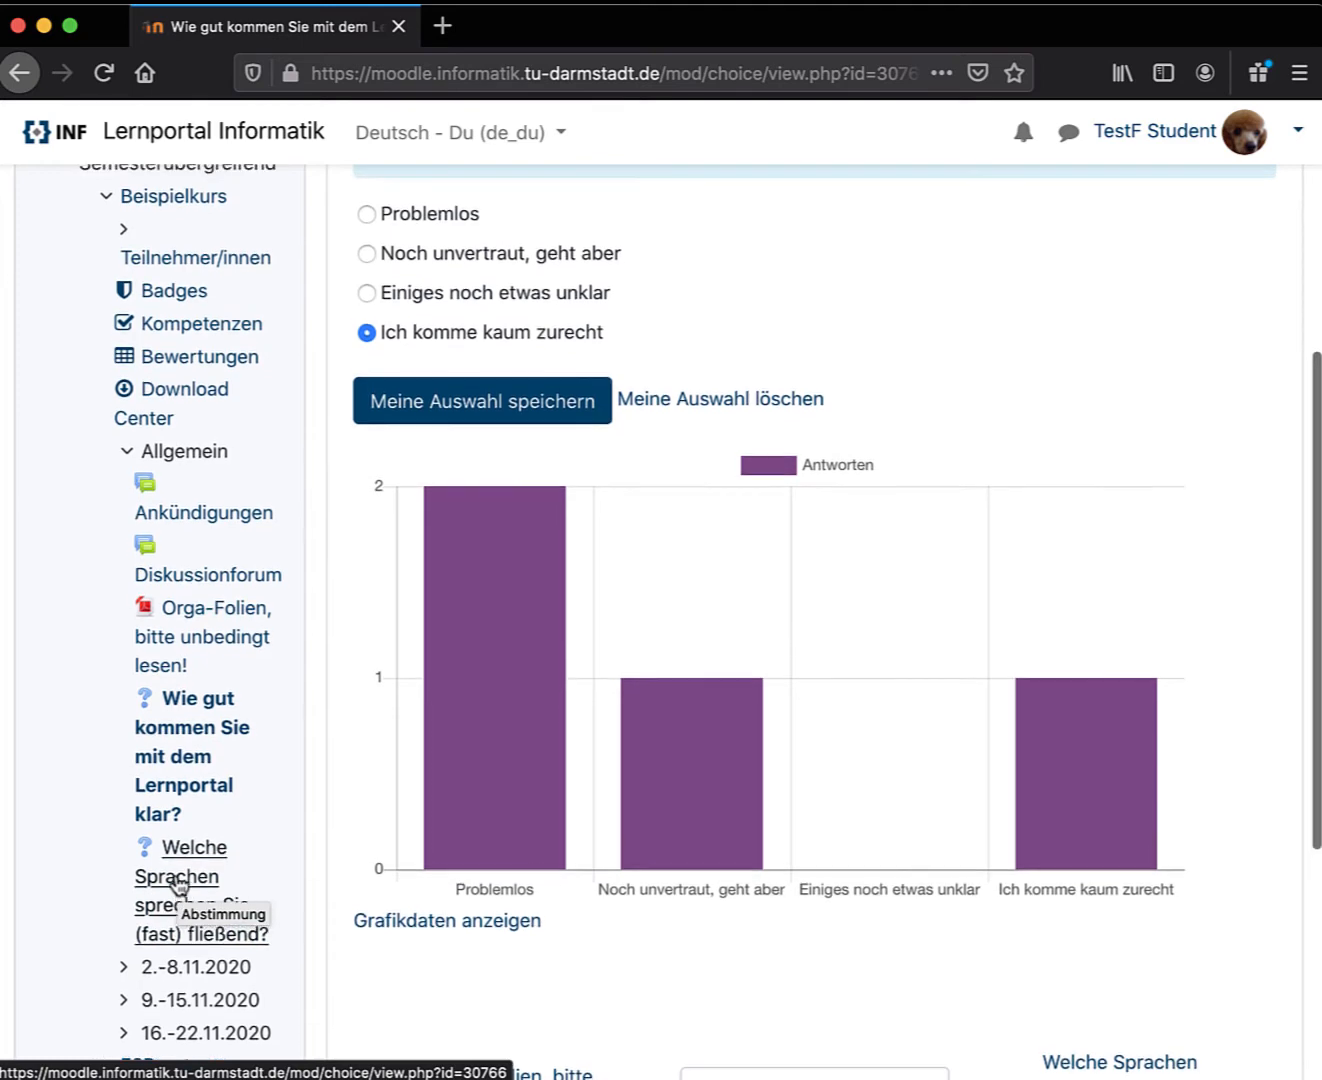
pyautogui.scroll(1, 175, 885)
pyautogui.scroll(-1, 177, 884)
pyautogui.click(176, 880)
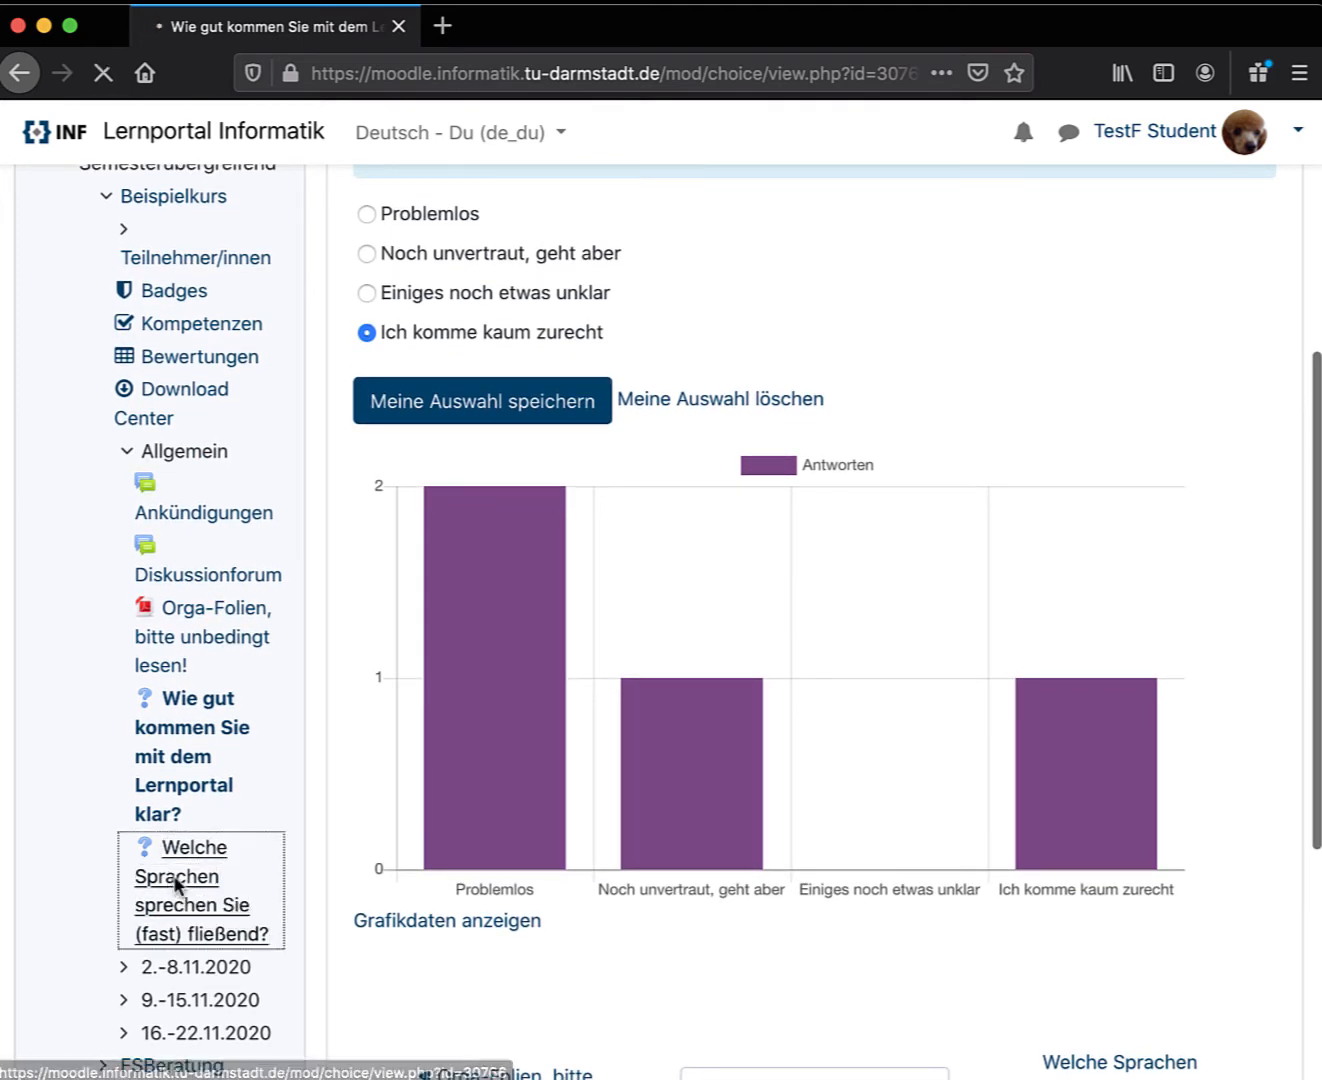
# Read the language poll and its existing results, select Deutsch and Englisch as answers, and save the choice.
pyautogui.scroll(-4, 810, 677)
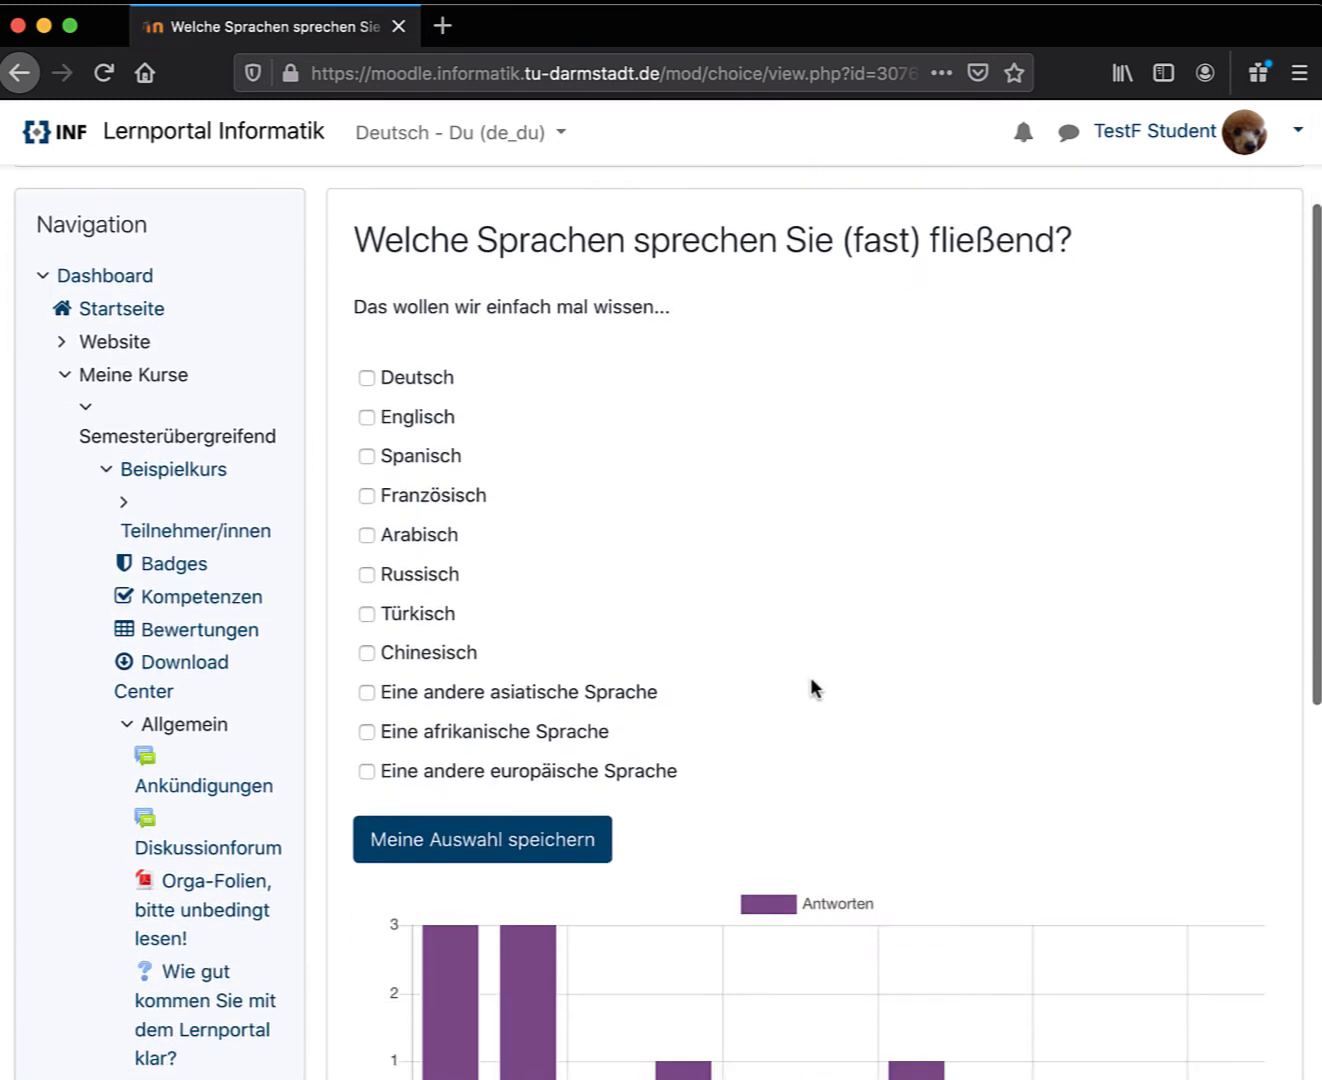
pyautogui.moveTo(366, 239); pyautogui.dragTo(1169, 250)
pyautogui.moveTo(355, 307); pyautogui.dragTo(694, 303)
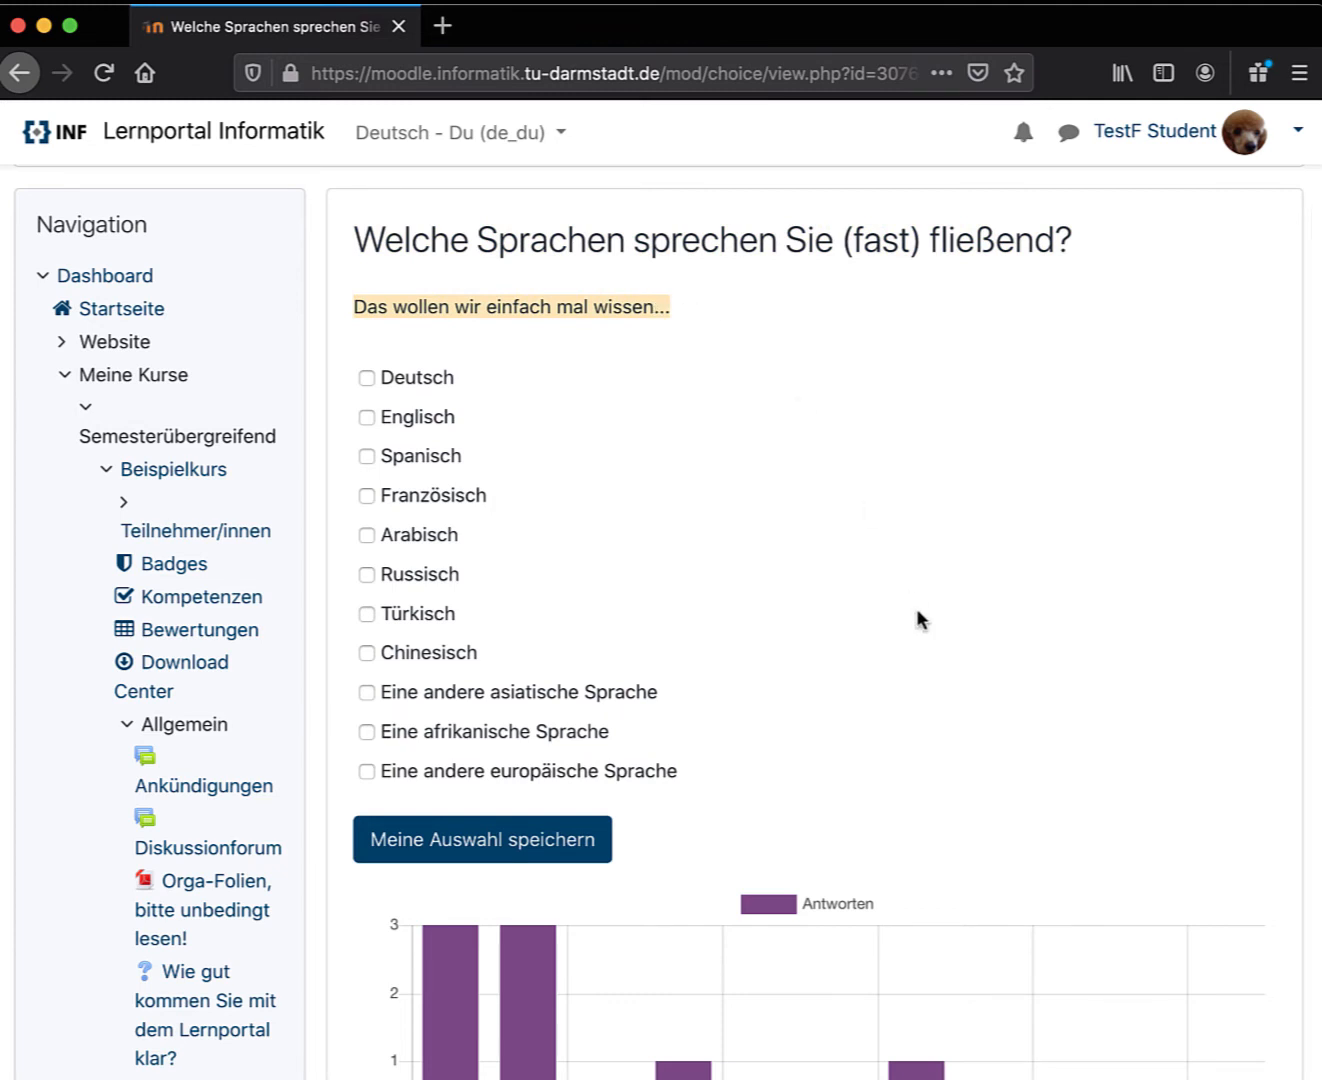
pyautogui.scroll(-5, 916, 619)
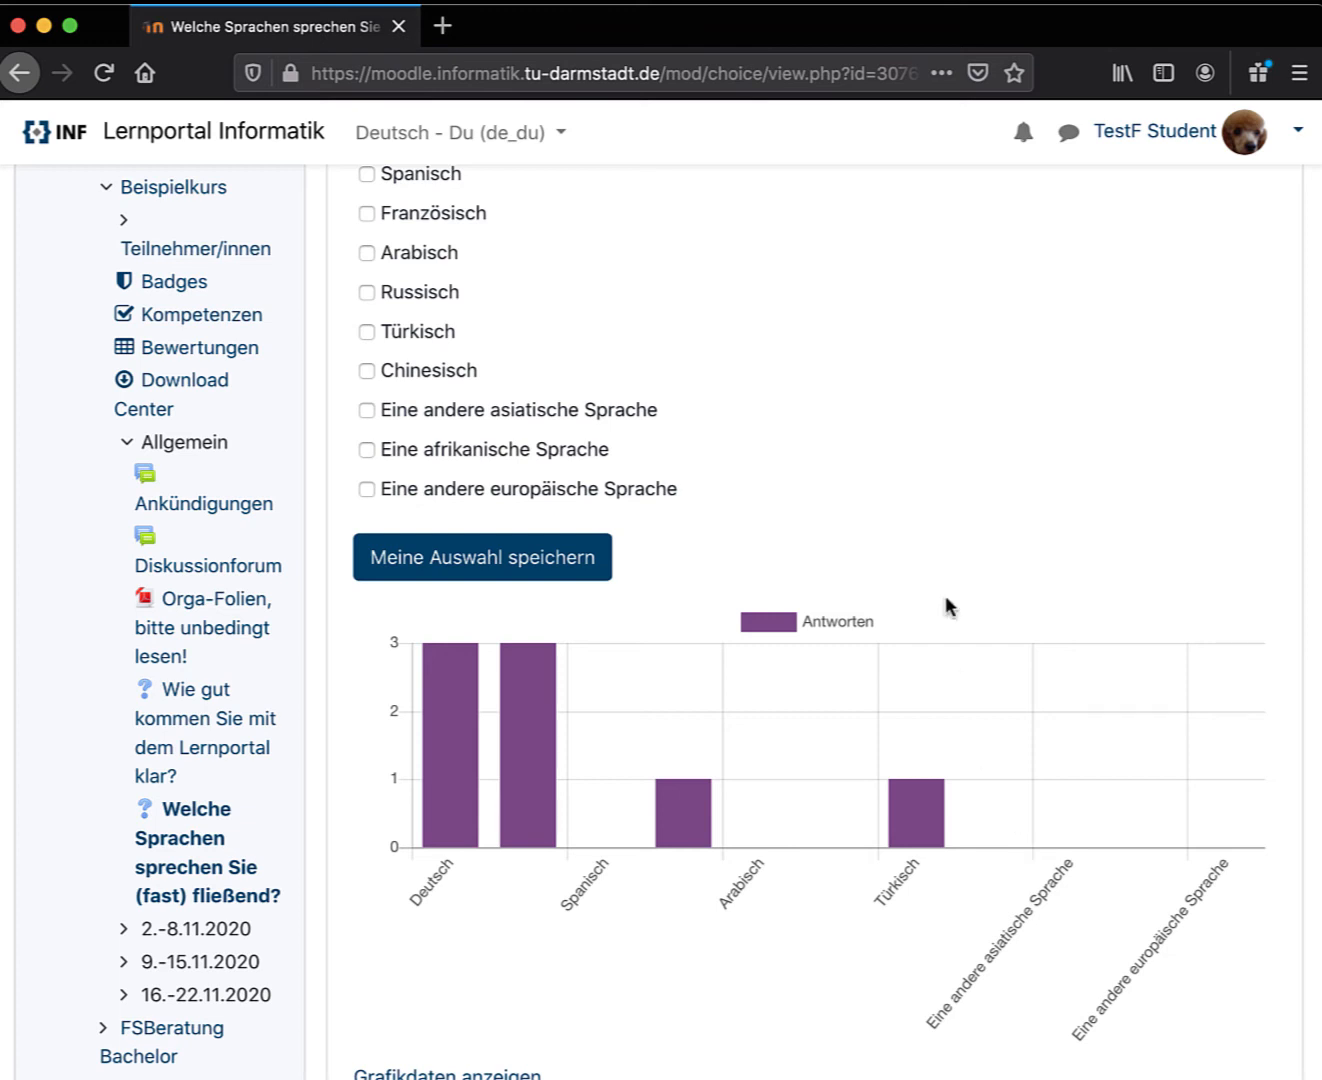
pyautogui.scroll(5, 910, 476)
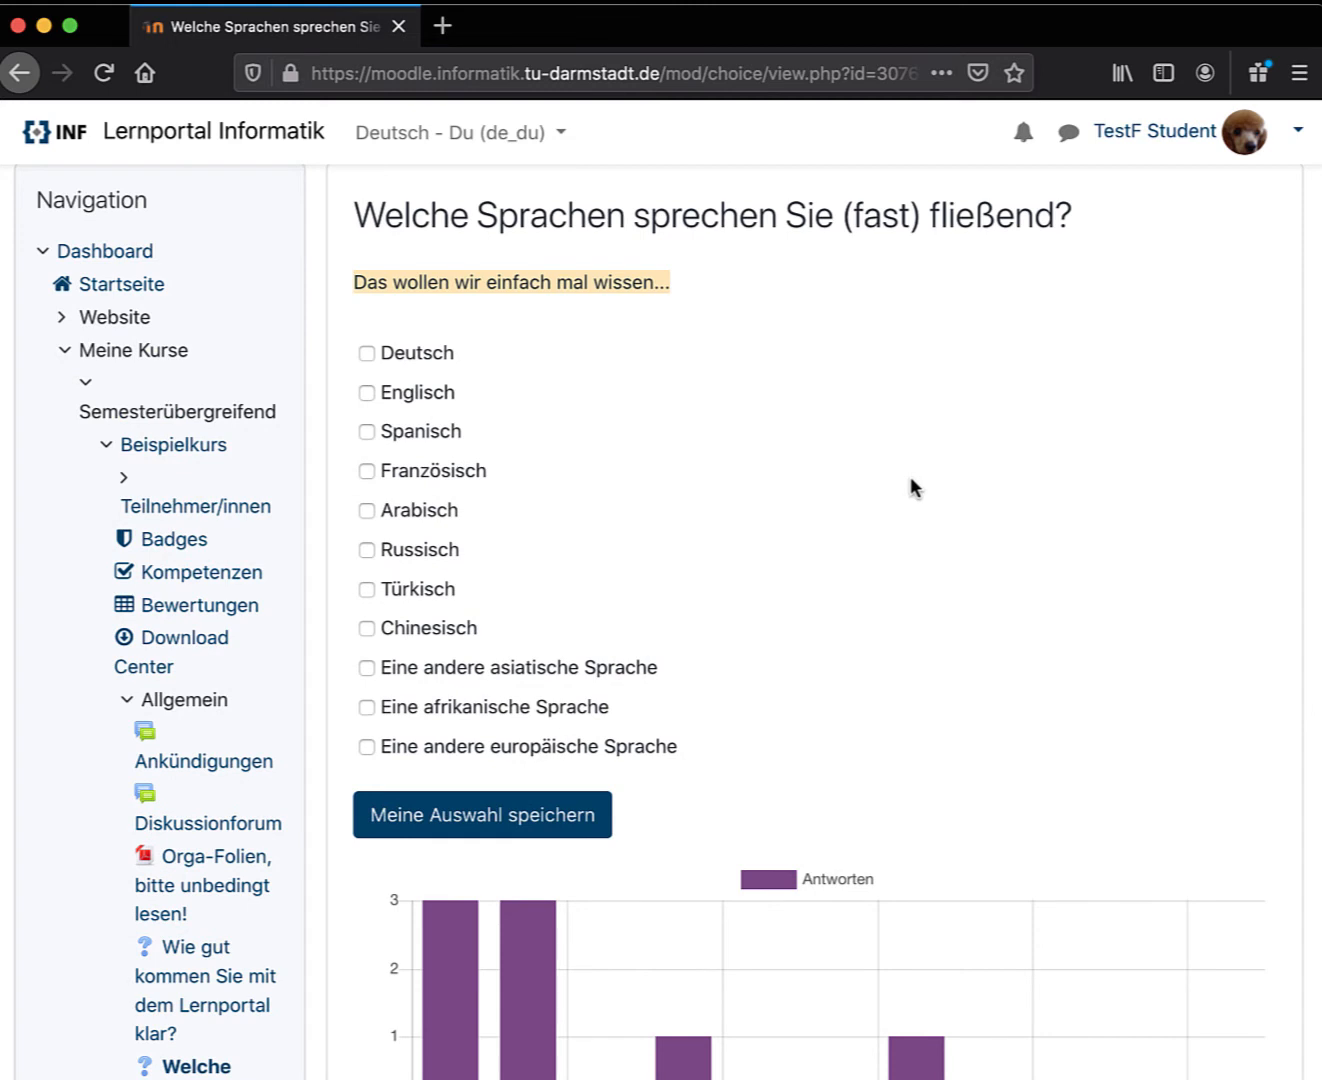
pyautogui.click(364, 356)
pyautogui.click(507, 827)
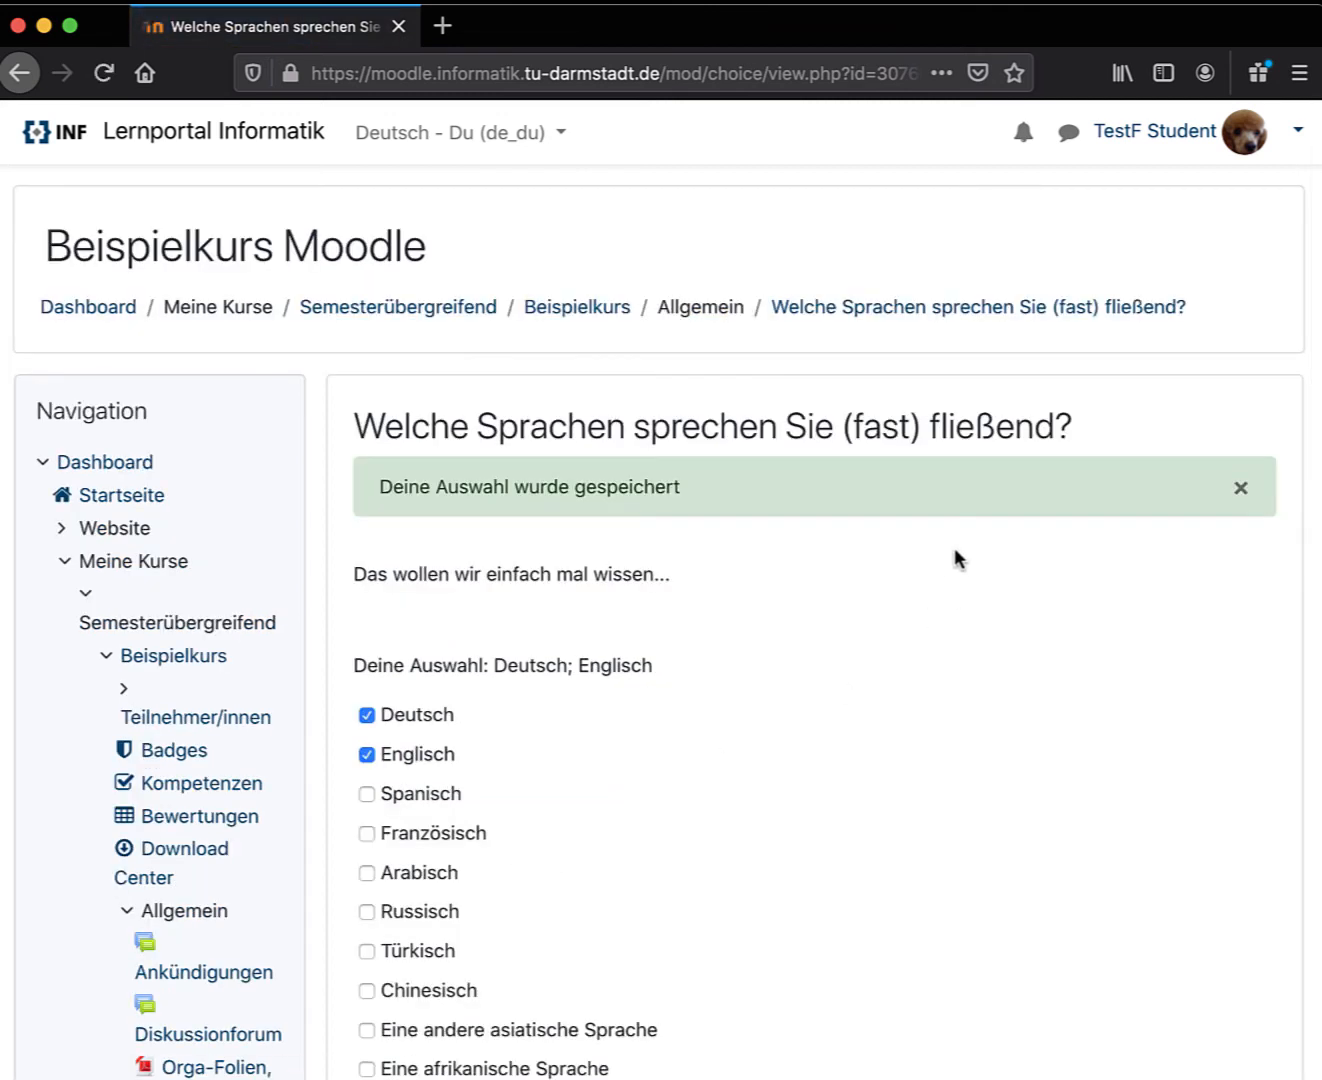
# Examine the language poll's saved selection and its results chart, including the bar for Deutsch.
pyautogui.scroll(-7, 816, 683)
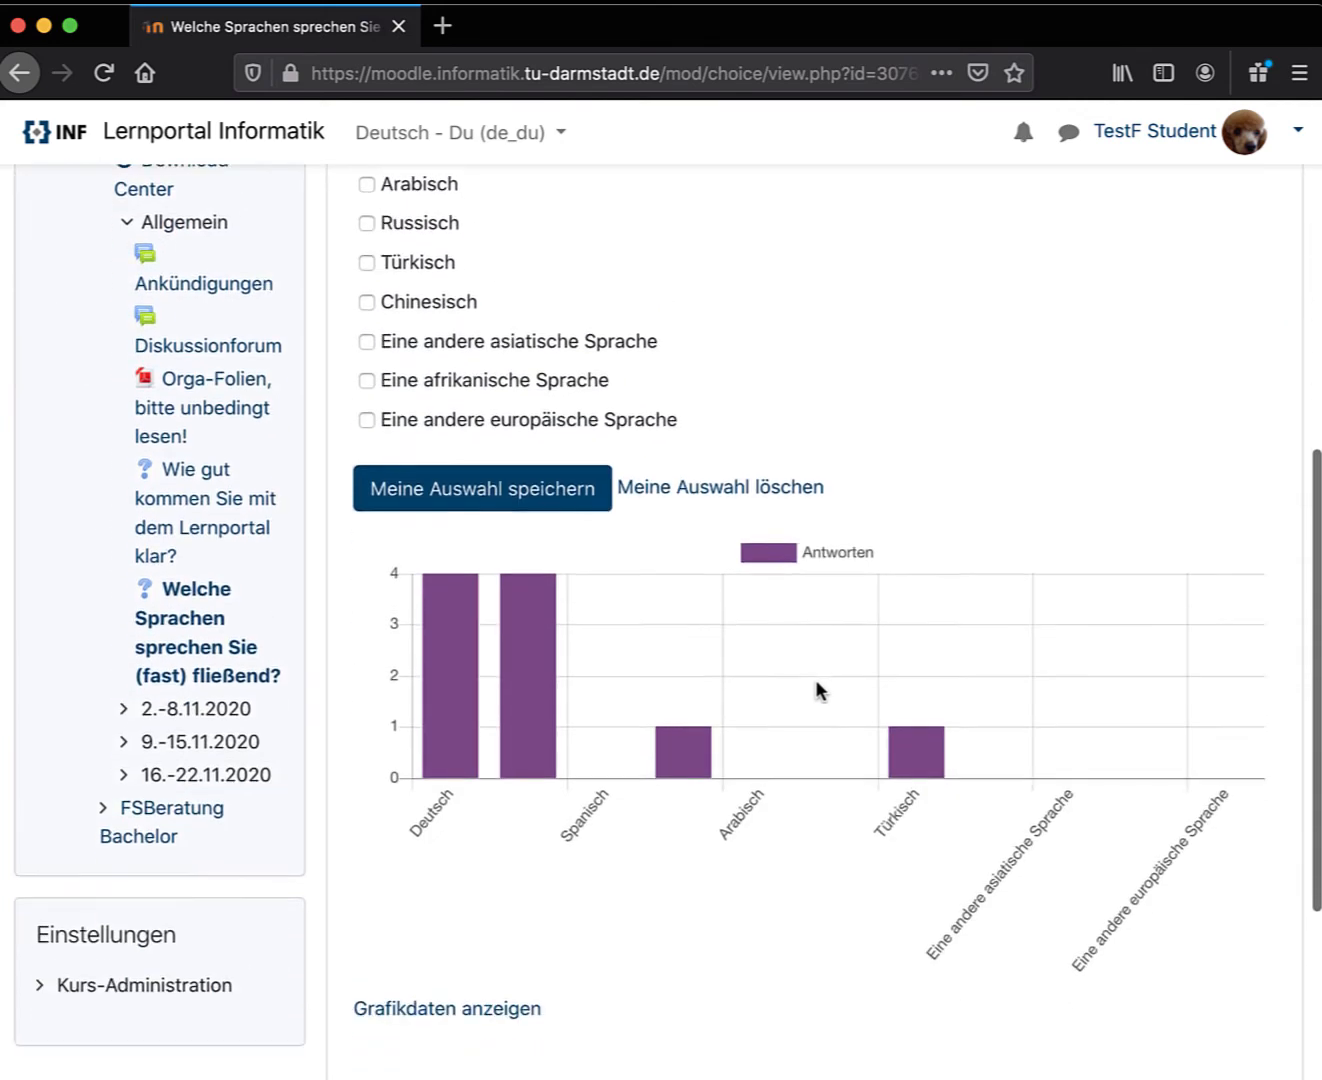
pyautogui.scroll(3, 816, 682)
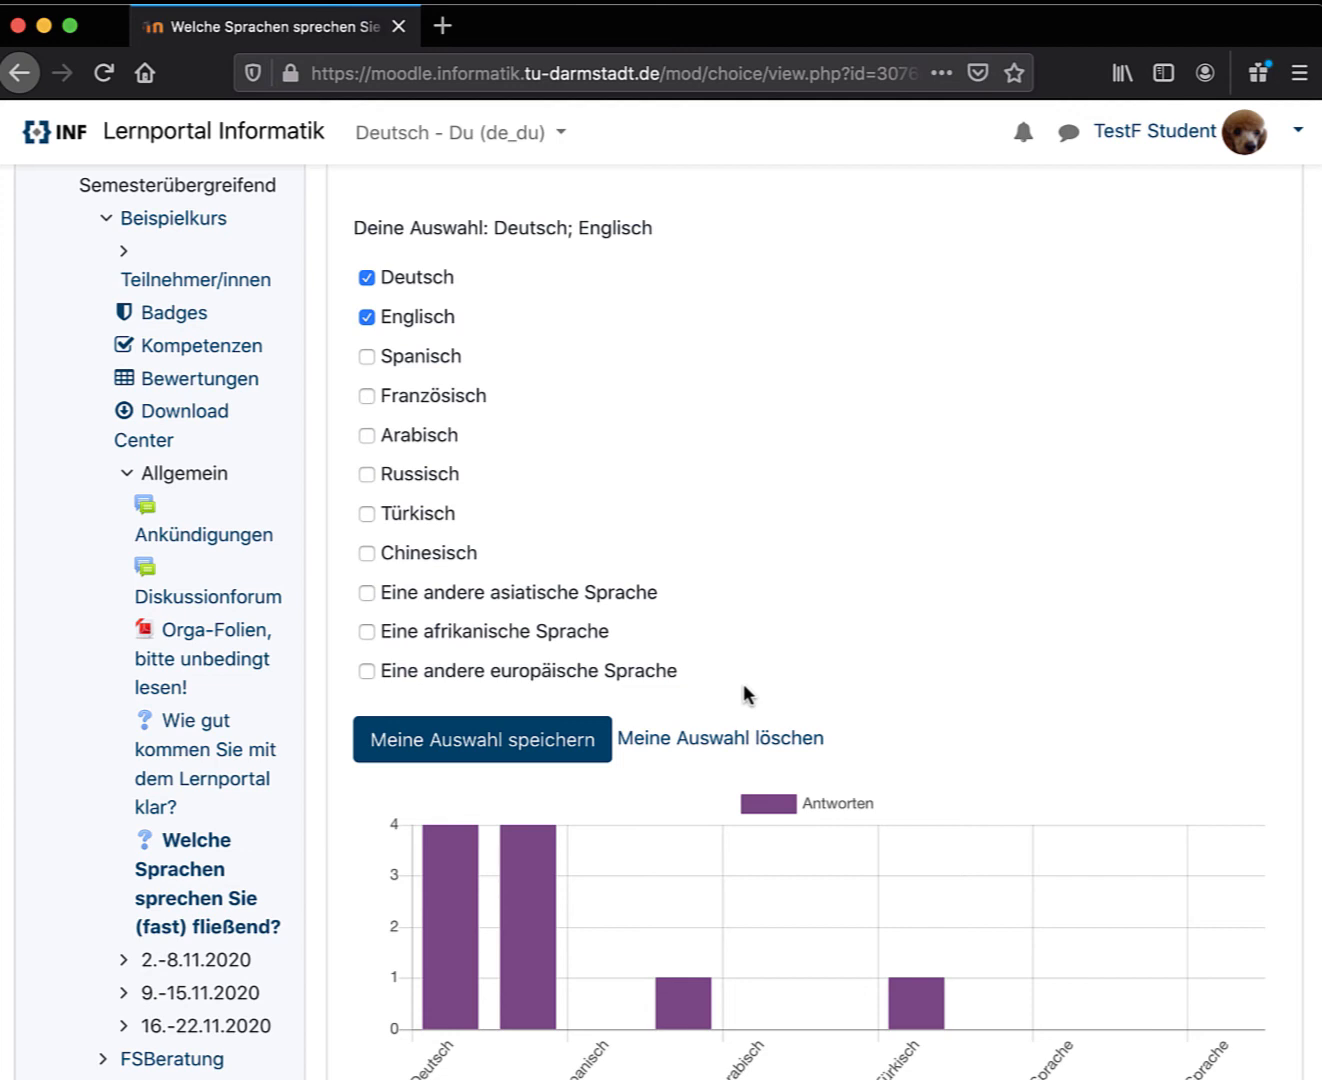
pyautogui.scroll(-3, 743, 683)
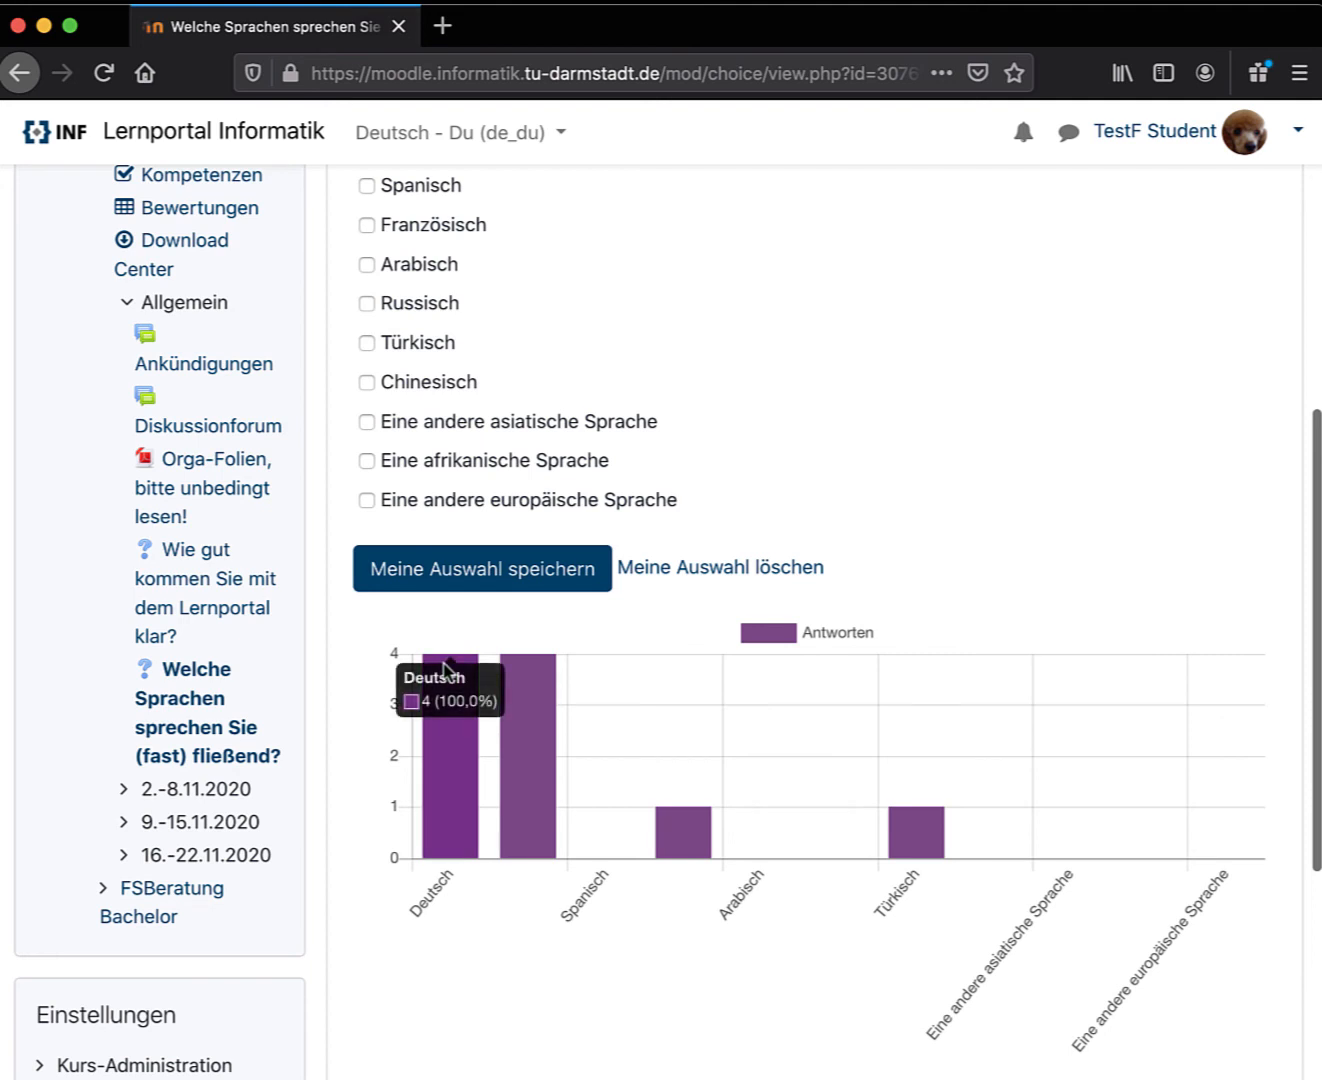
# Check the Englisch bar and the other bars of the language poll's chart against the saved selection and answer options.
pyautogui.moveTo(541, 690)
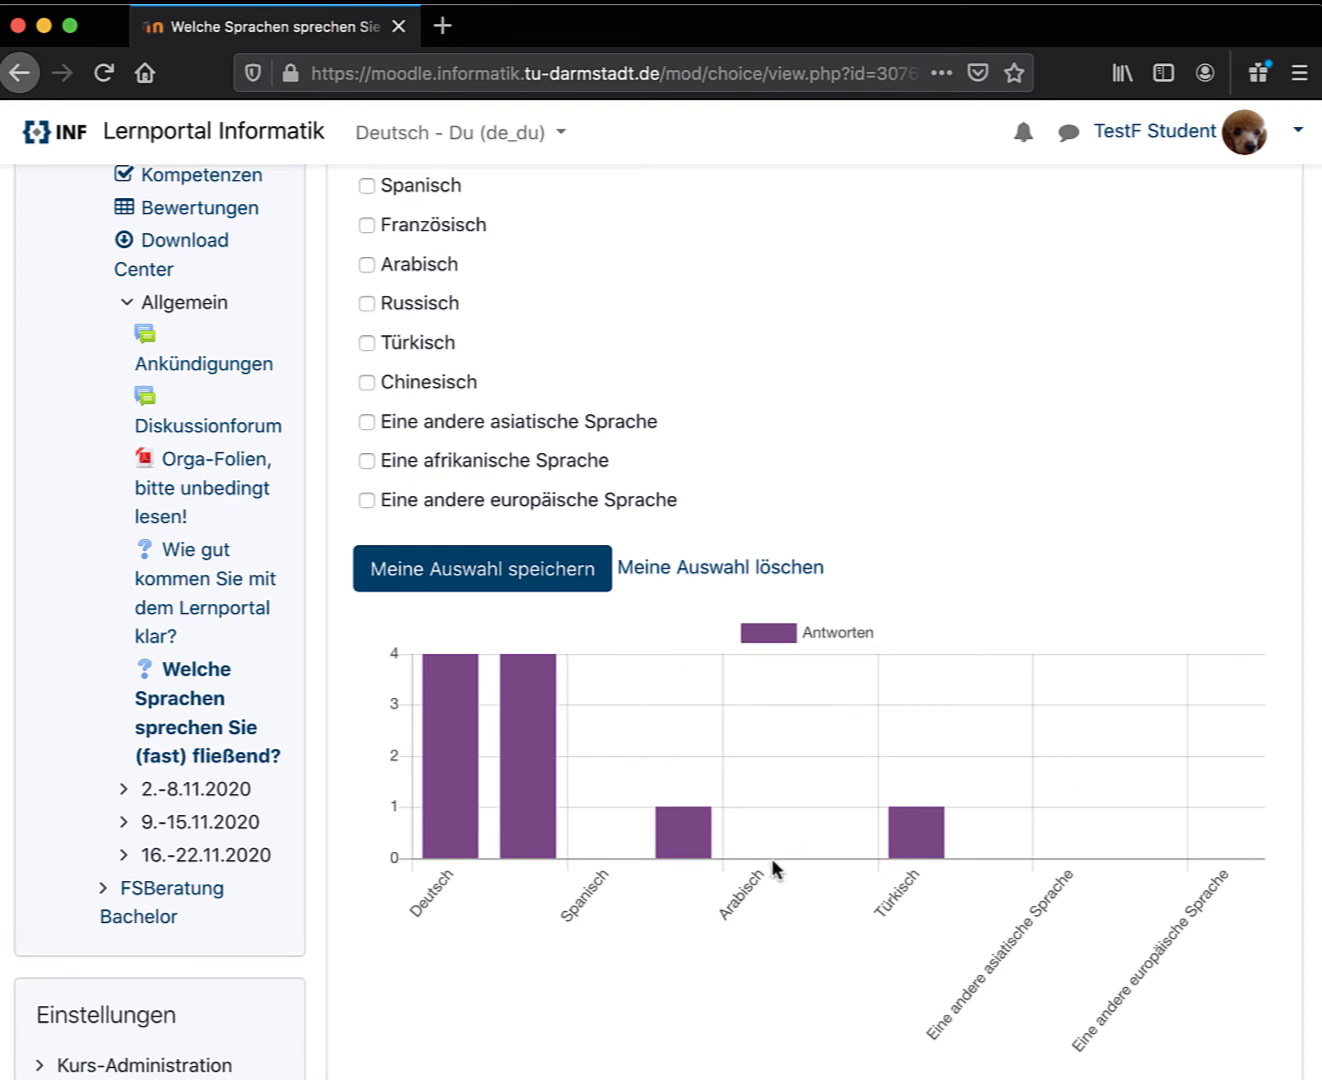
pyautogui.scroll(10, 776, 869)
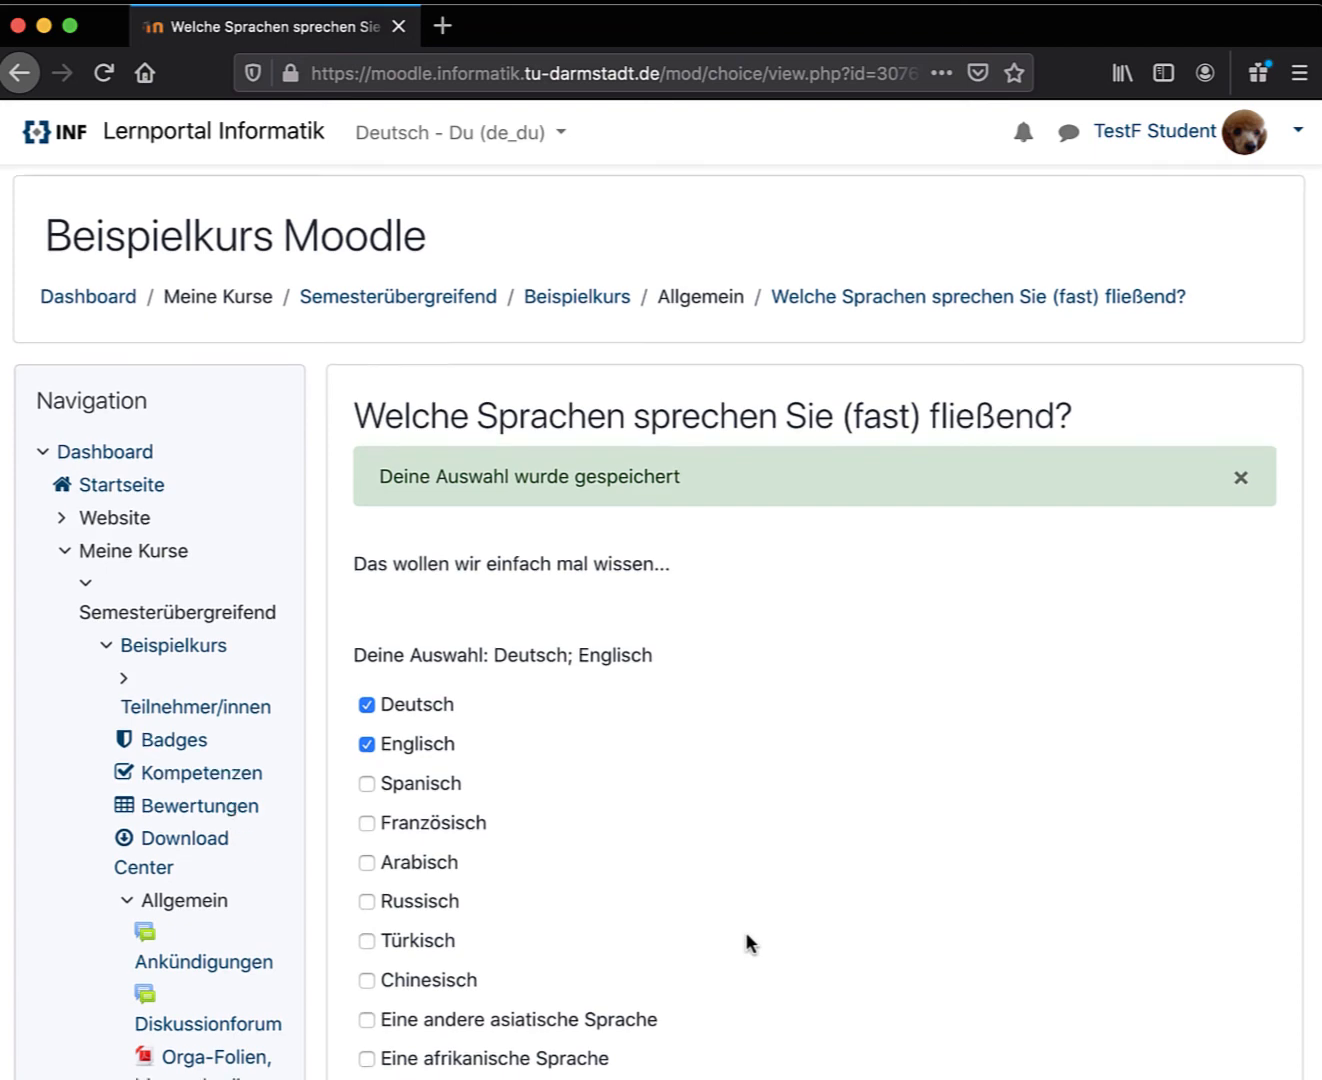
pyautogui.scroll(-5, 744, 931)
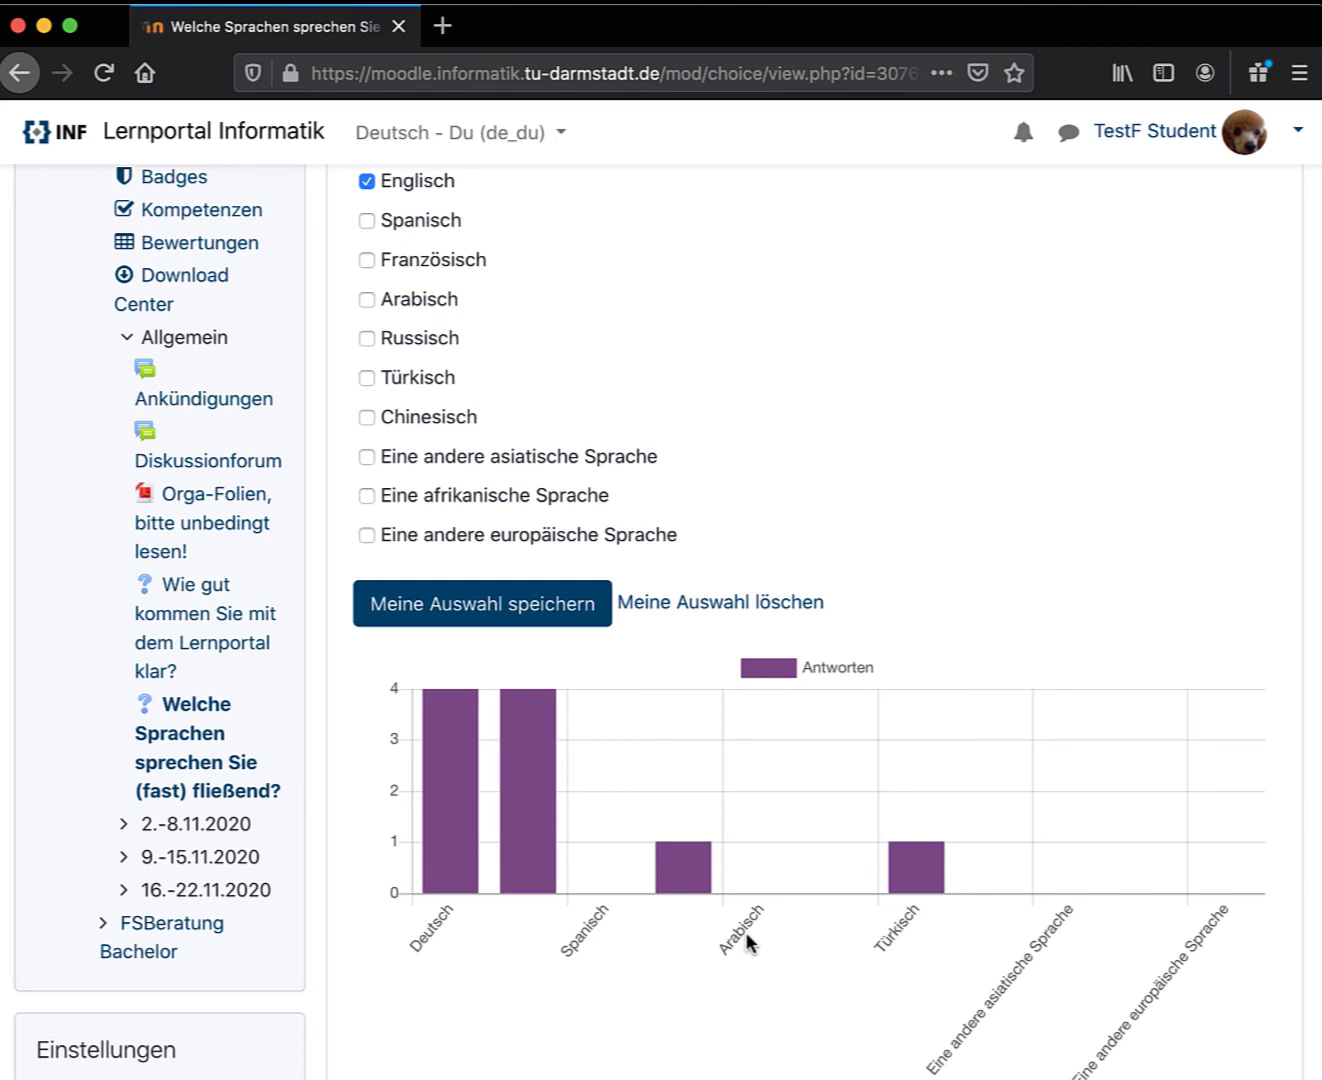
# Open the poll "Wie gut kommen Sie mit dem Lernportal klar?" and delete the saved choice in it.
pyautogui.click(200, 628)
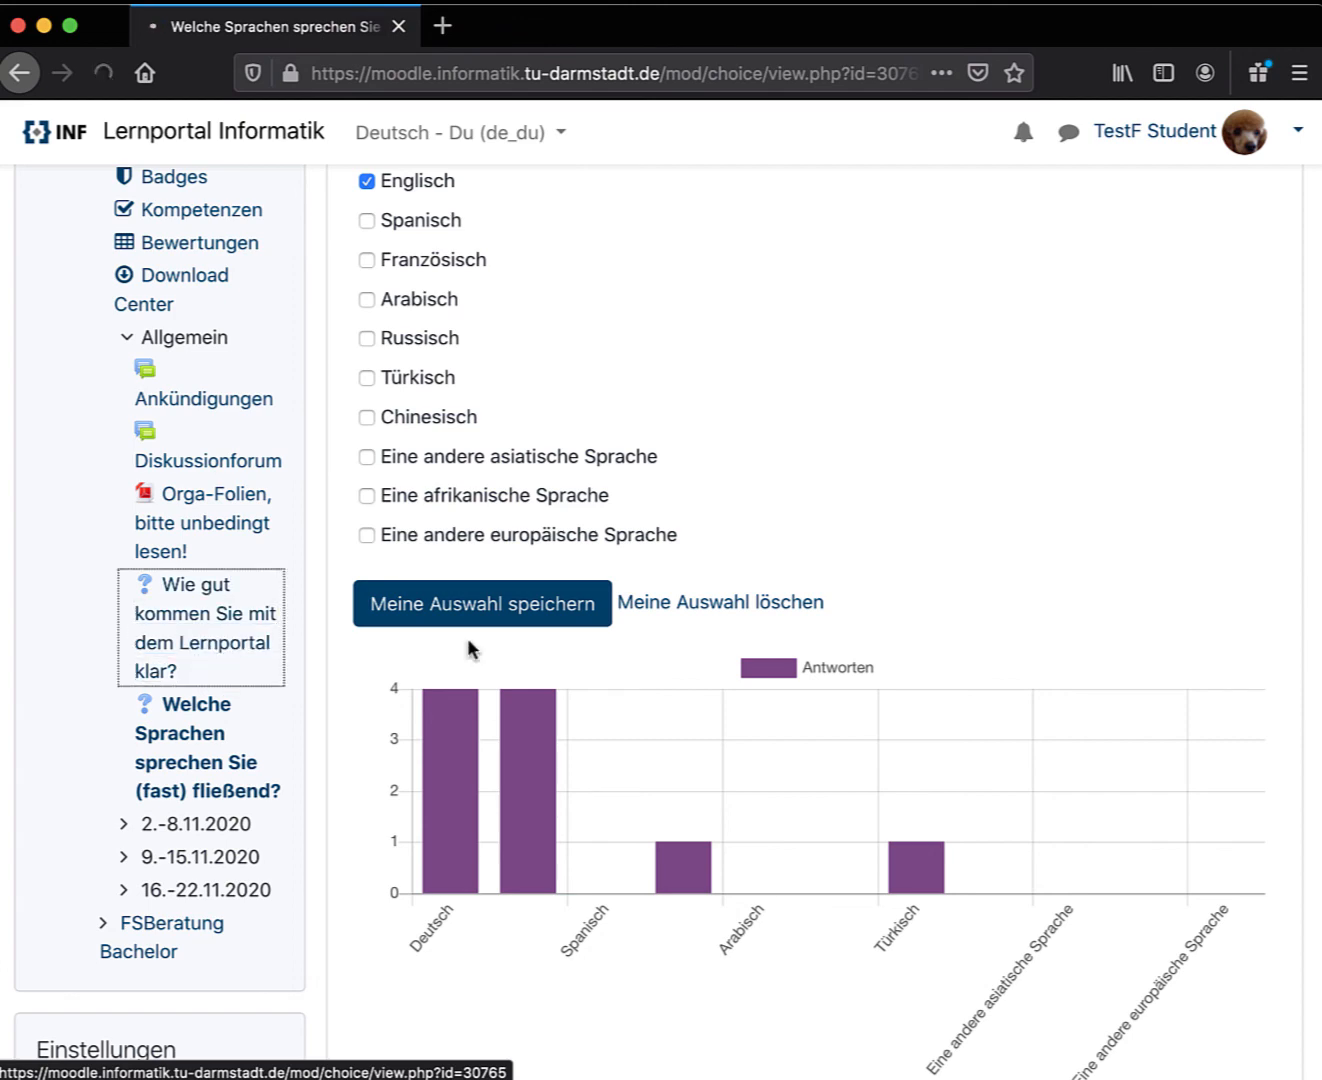
pyautogui.scroll(-5, 1175, 660)
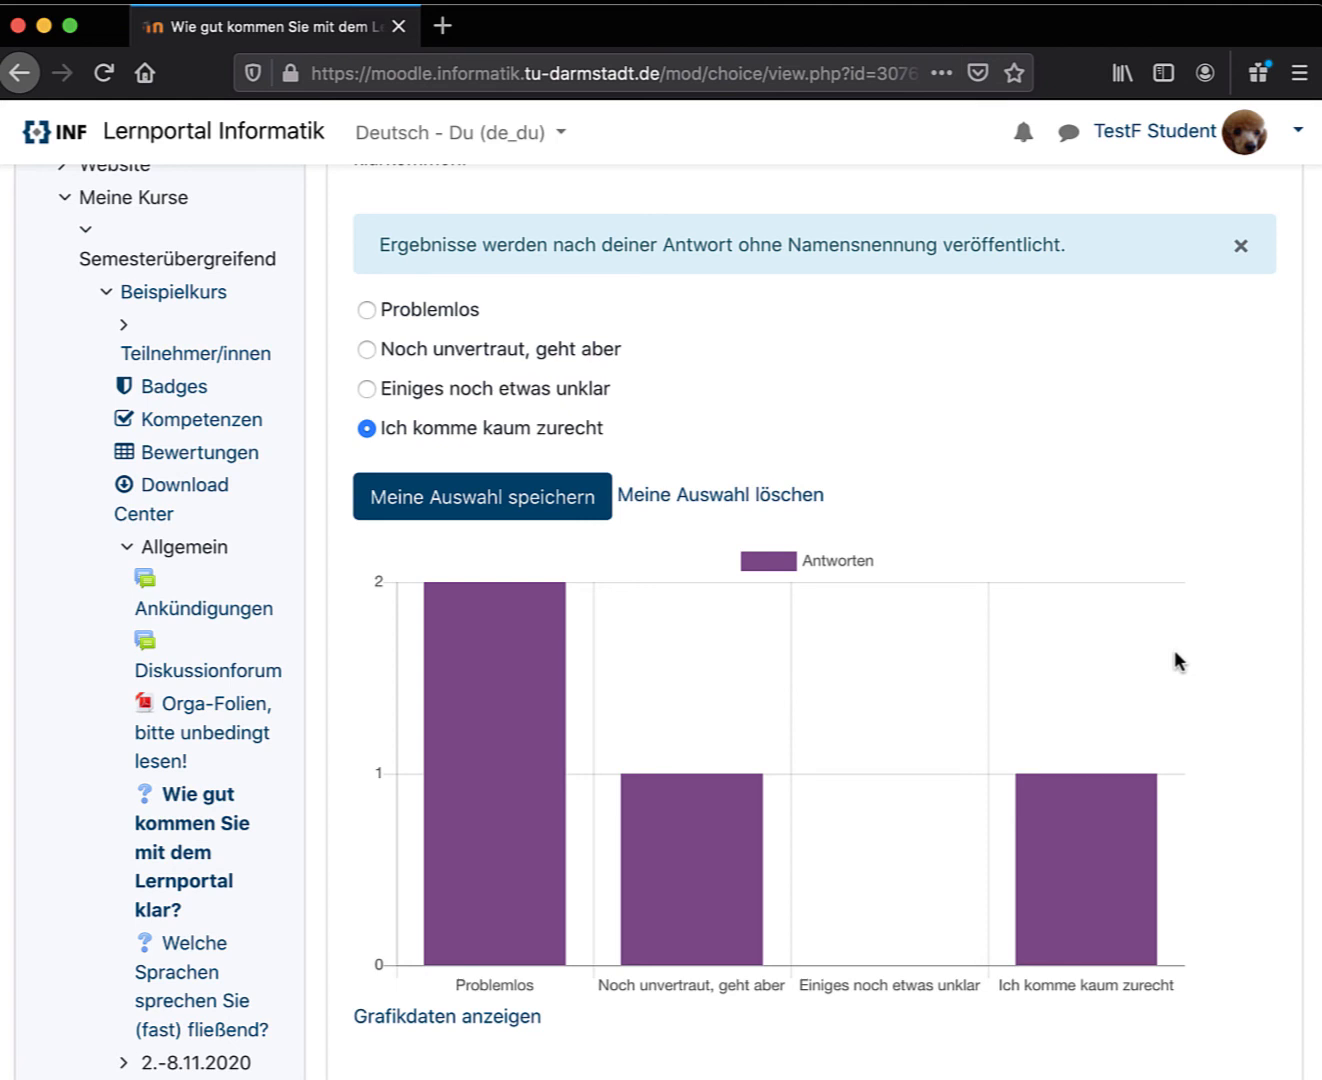
pyautogui.click(751, 500)
pyautogui.scroll(-3, 914, 582)
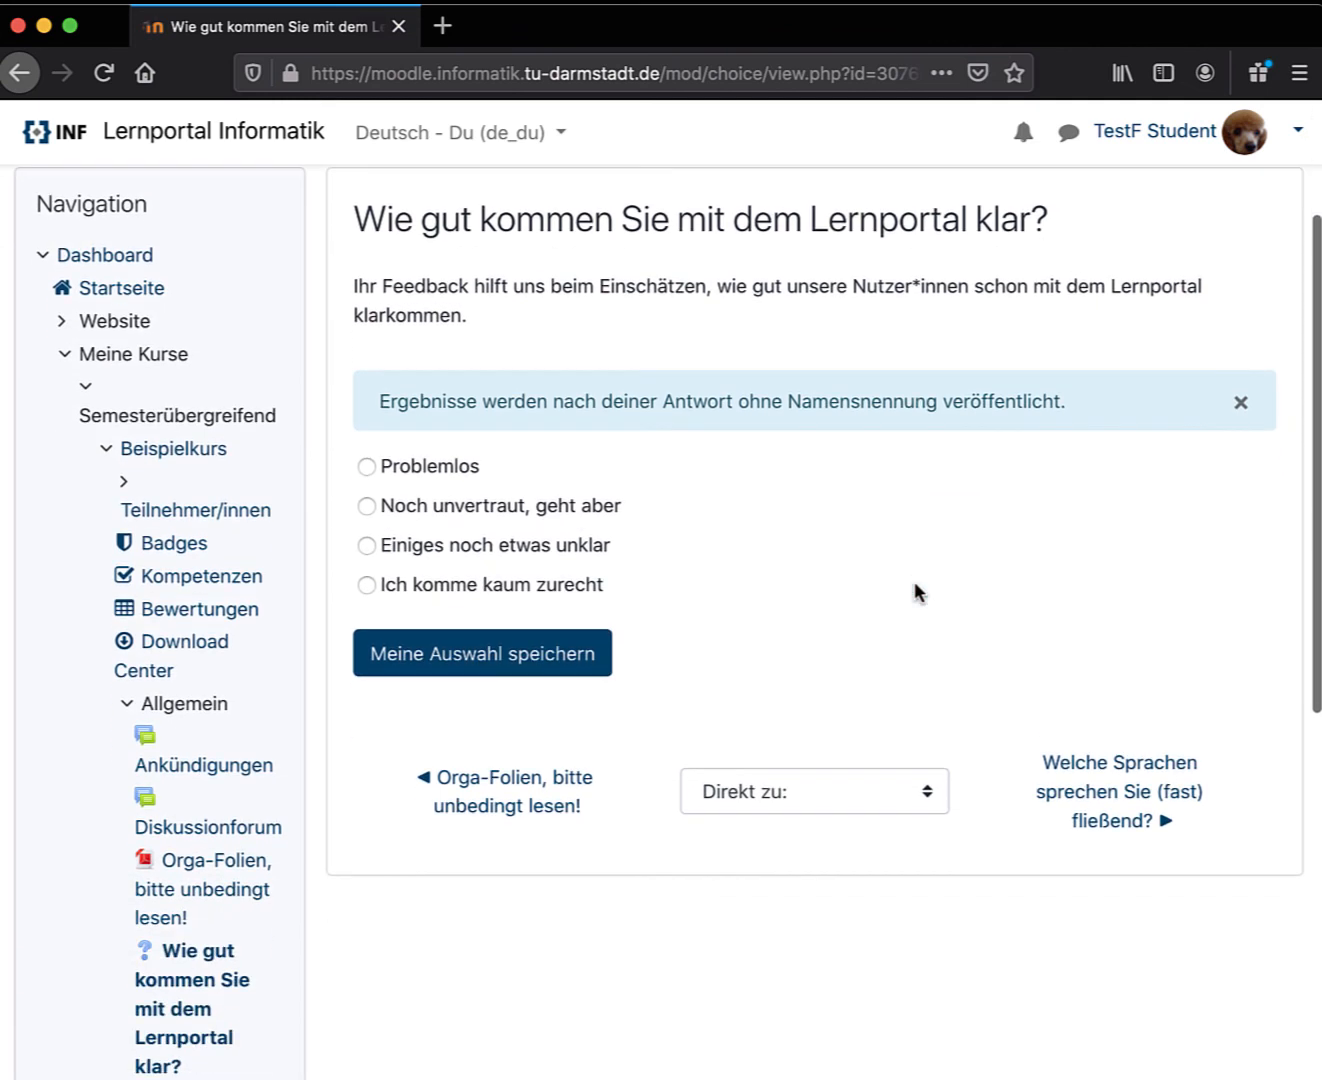